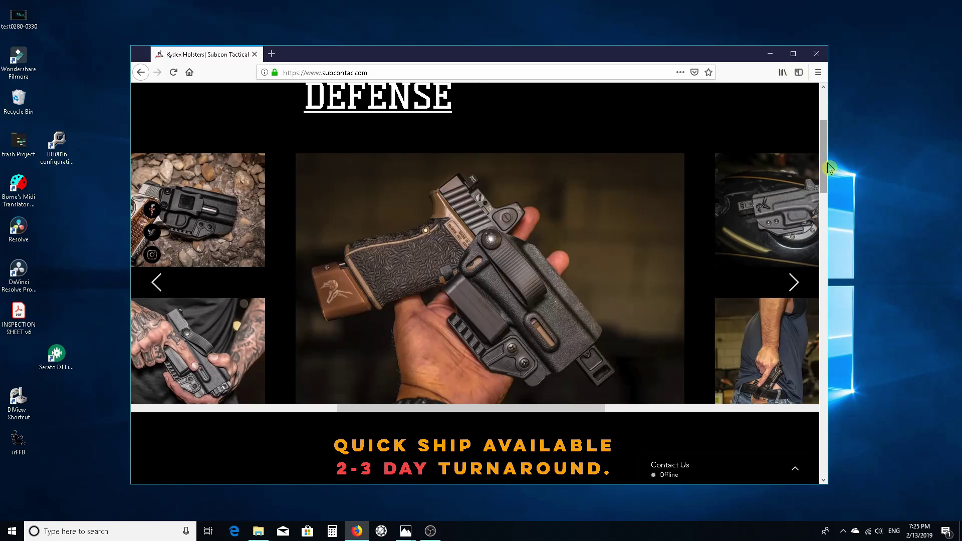
- Minimize the browser and open Subcon logo Vector UPDATED(1) from the anubis folder in Adobe Illustrator
{"action": "scroll", "coordinate": [831, 141], "scroll_direction": "up", "scroll_amount": 3}
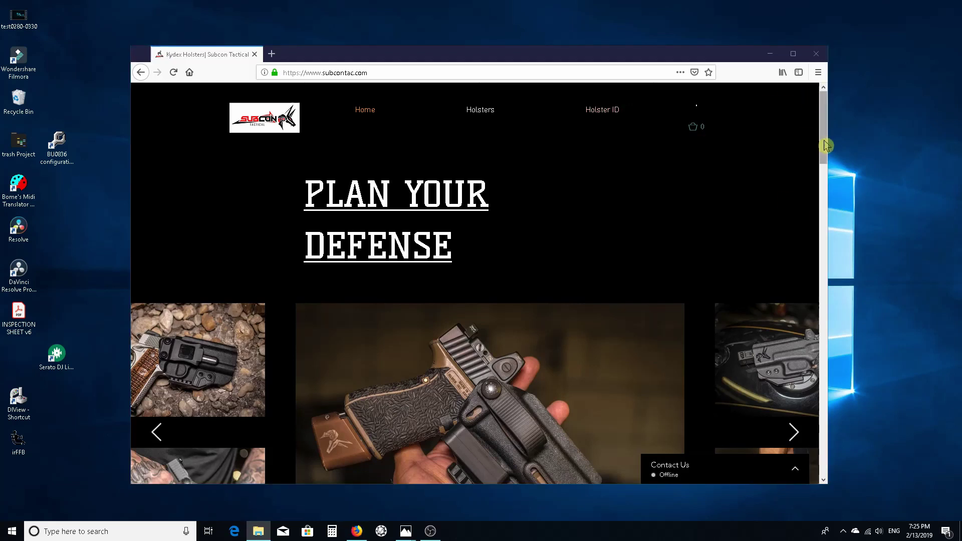
{"action": "left_click_drag", "start_coordinate": [822, 135], "coordinate": [815, 84]}
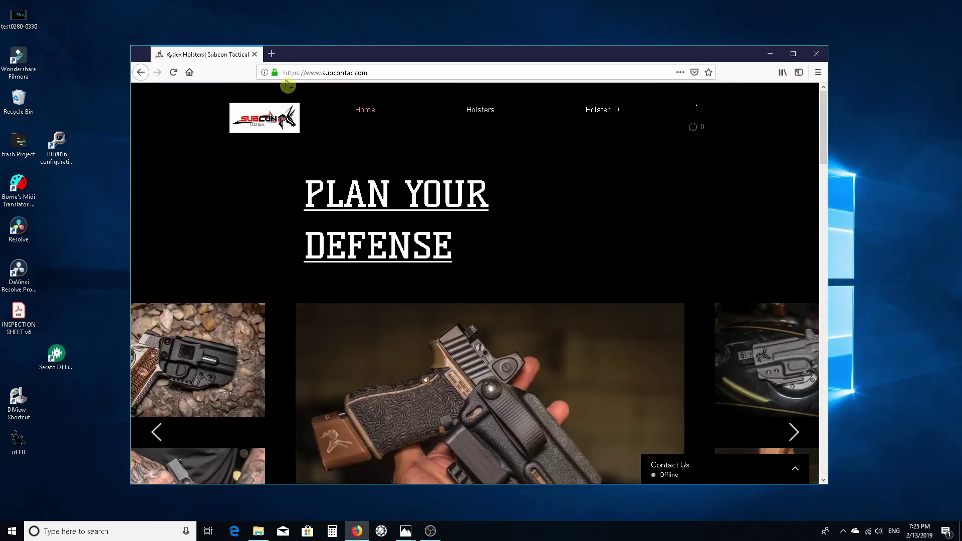
{"action": "left_click", "coordinate": [774, 55]}
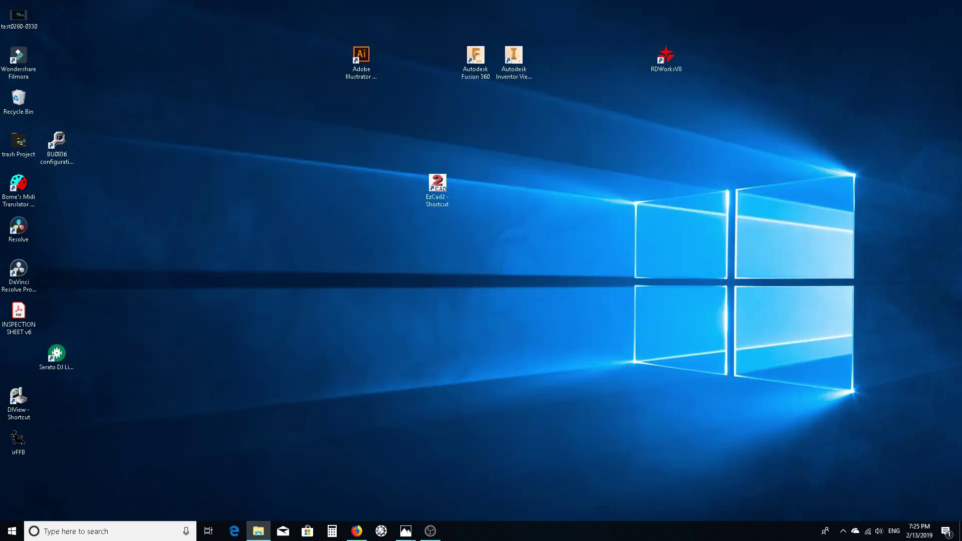
{"action": "left_click_drag", "start_coordinate": [351, 142], "coordinate": [732, 220]}
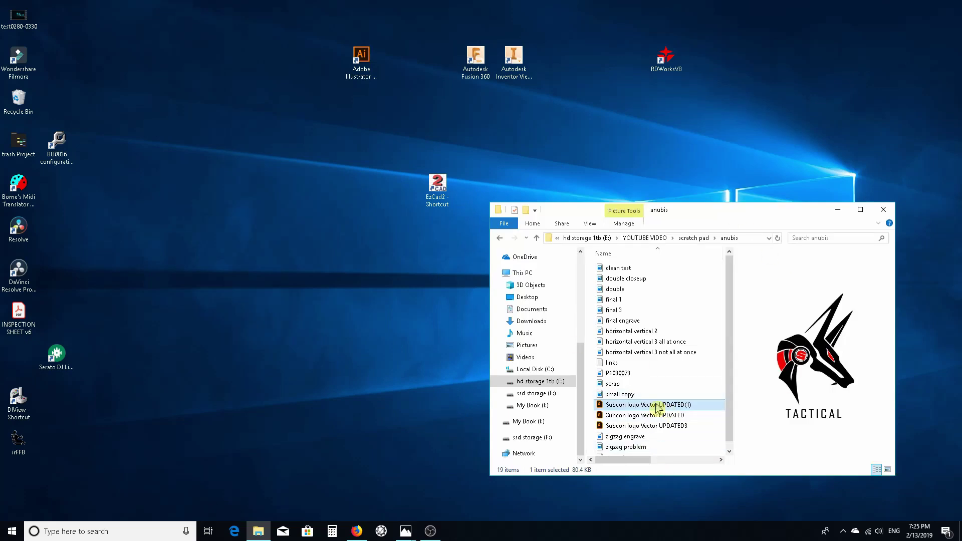
{"action": "left_click_drag", "start_coordinate": [656, 407], "coordinate": [363, 65]}
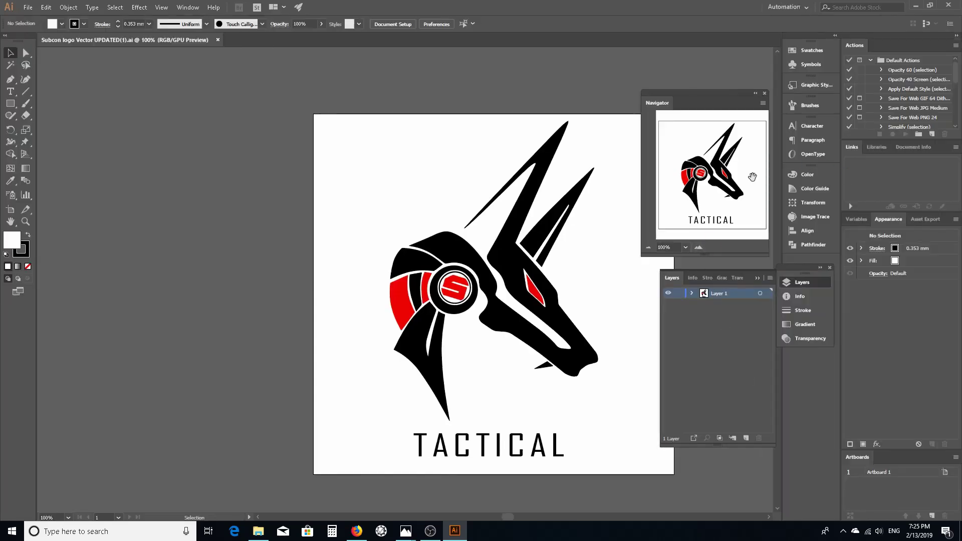
- Examine how the jackal logo is built, checking its clip group, the head path and the red S emblem path
{"action": "left_click_drag", "start_coordinate": [685, 170], "coordinate": [727, 179]}
{"action": "left_click_drag", "start_coordinate": [509, 219], "coordinate": [534, 225]}
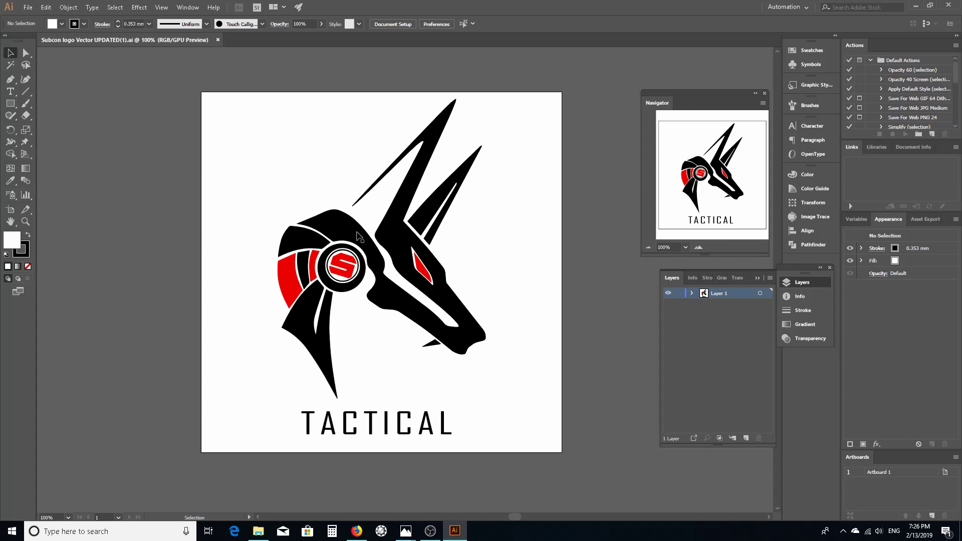
{"action": "left_click", "coordinate": [341, 237]}
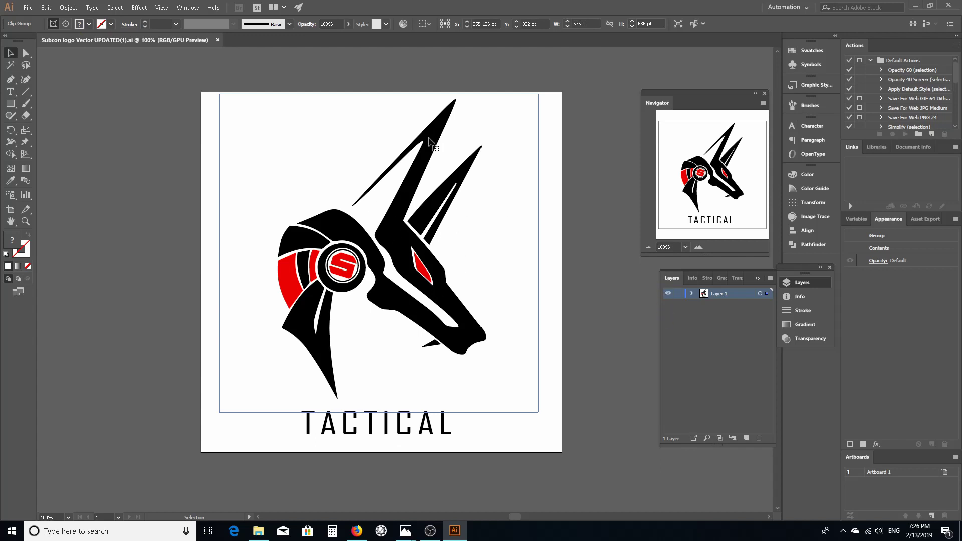
{"action": "left_click", "coordinate": [26, 52]}
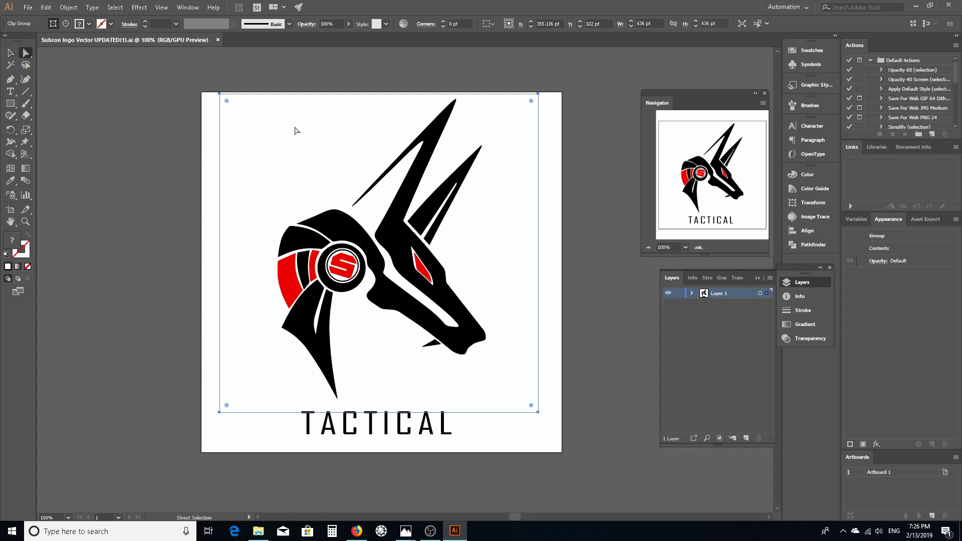
{"action": "left_click", "coordinate": [261, 178]}
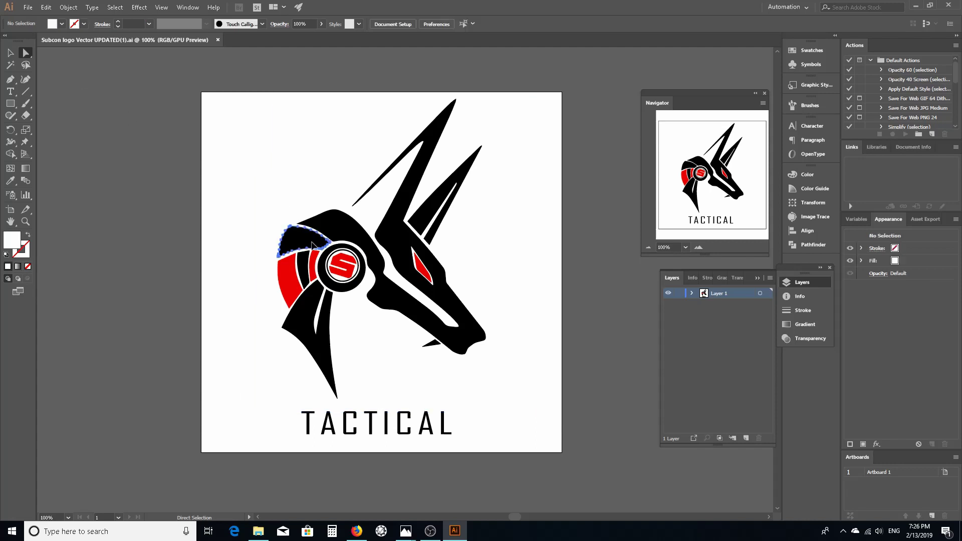
{"action": "left_click", "coordinate": [336, 241]}
{"action": "left_click", "coordinate": [344, 262]}
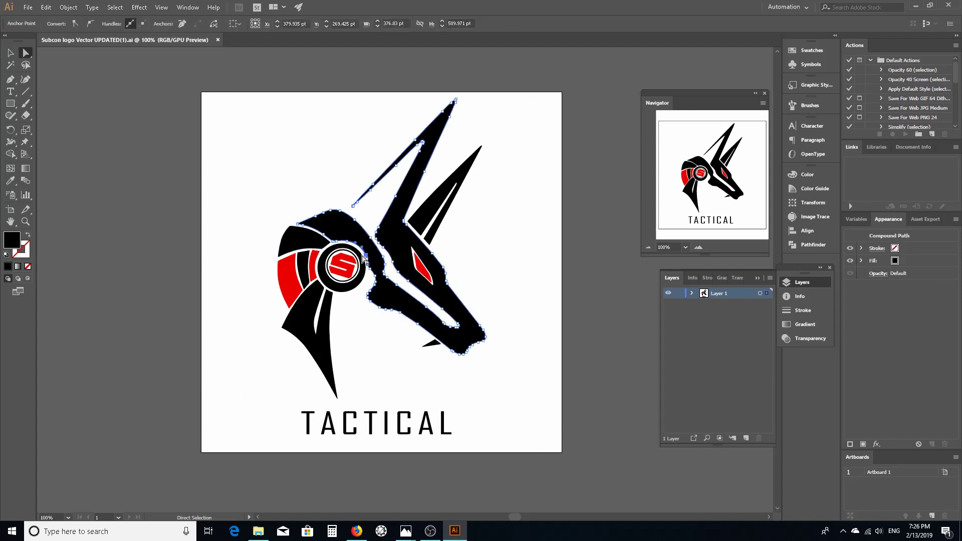
{"action": "left_click", "coordinate": [345, 263]}
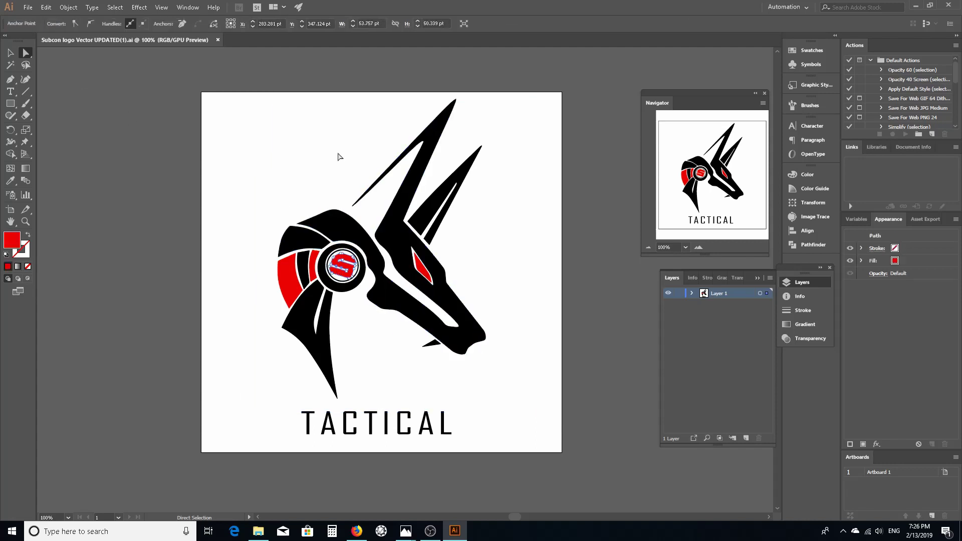
{"action": "left_click", "coordinate": [12, 56]}
{"action": "left_click", "coordinate": [303, 175]}
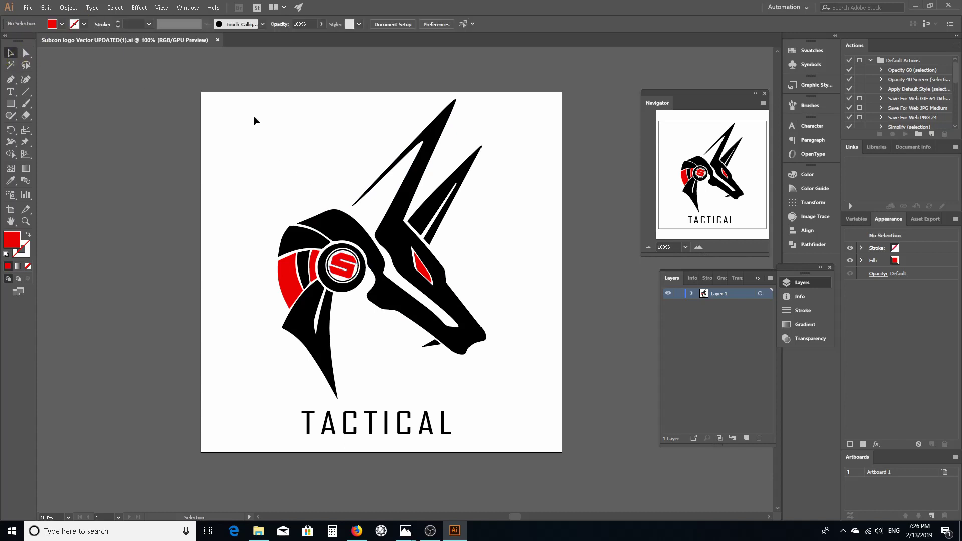
- Set the jackal head clip group's fill to none and its stroke to black
{"action": "left_click", "coordinate": [330, 217]}
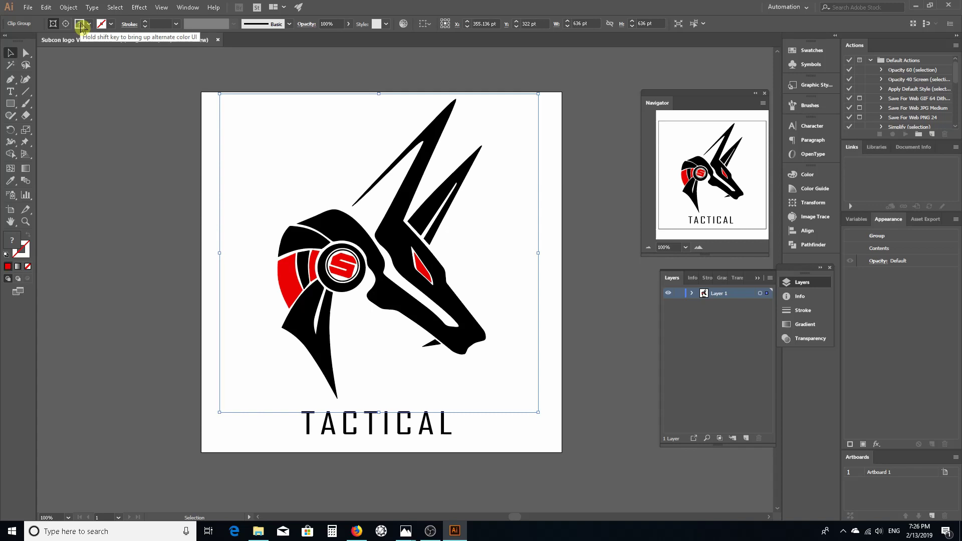
{"action": "left_click", "coordinate": [80, 24]}
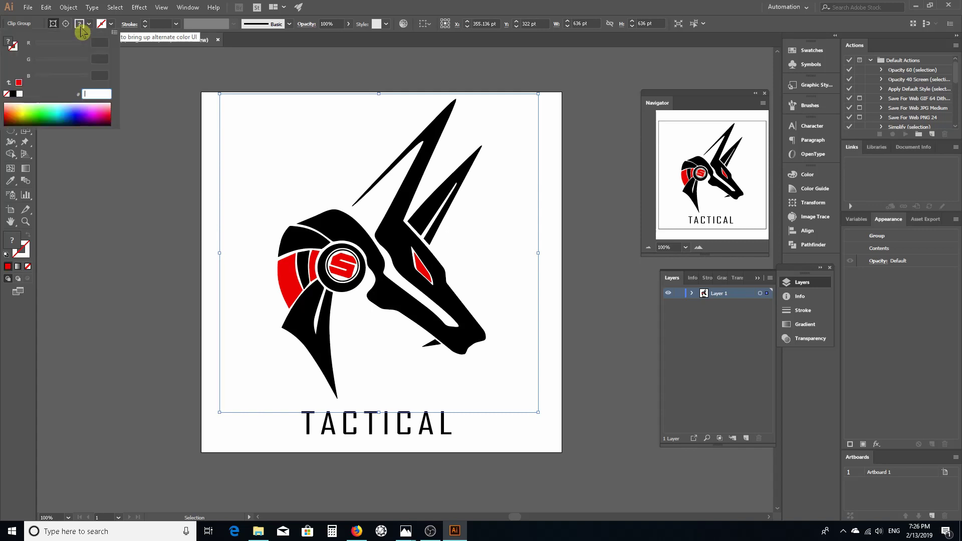
{"action": "left_click", "coordinate": [7, 94]}
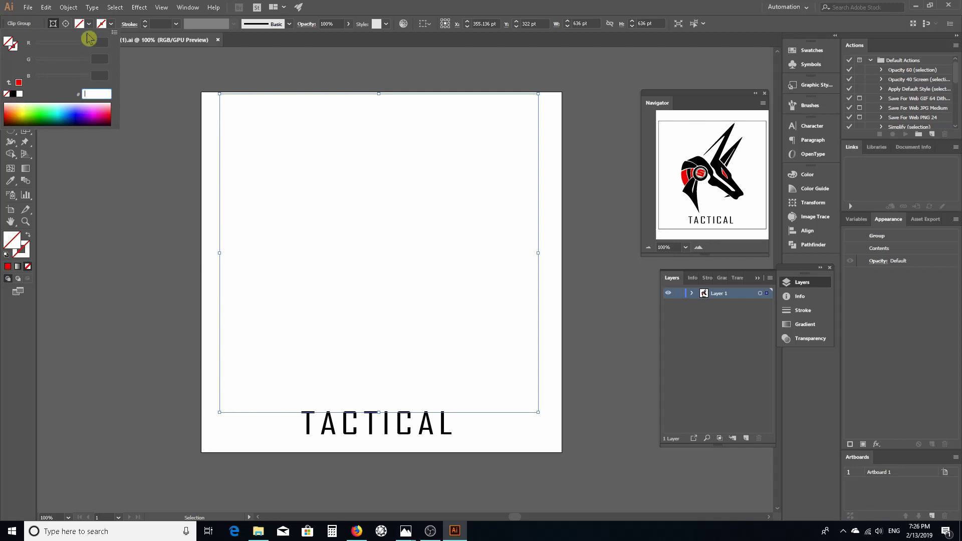
{"action": "left_click", "coordinate": [102, 24]}
{"action": "left_click", "coordinate": [102, 24]}
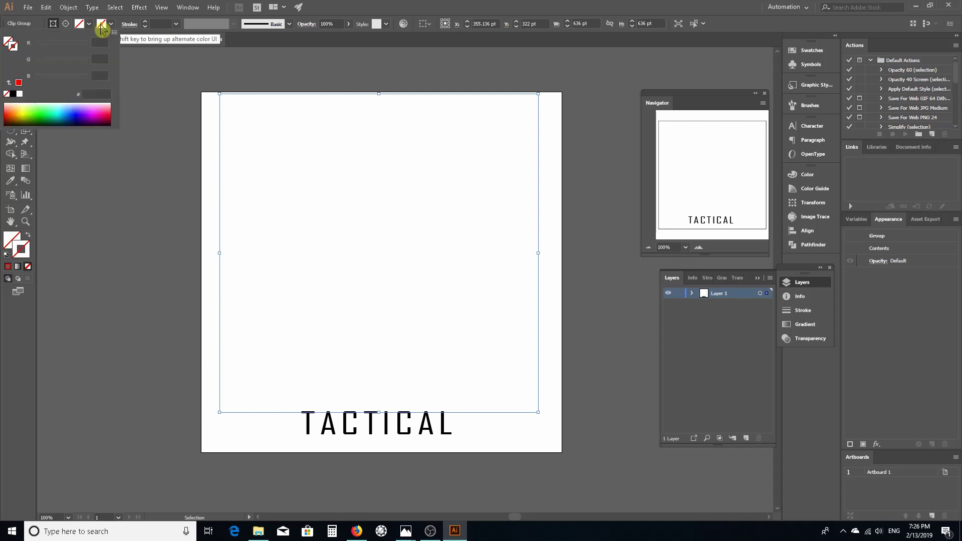
{"action": "left_click", "coordinate": [13, 94]}
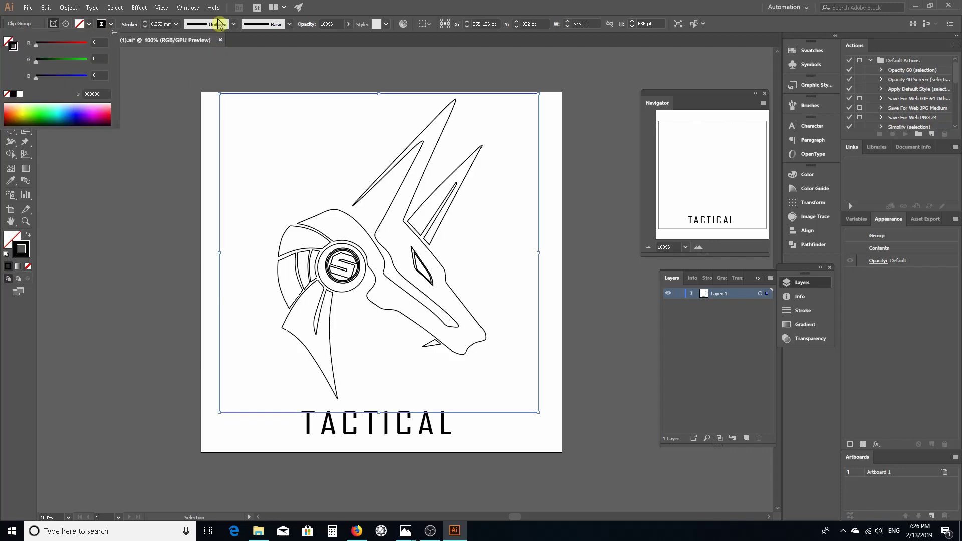
- Set the jackal head group's stroke weight to 0.1 mm and deselect the artwork
{"action": "left_click", "coordinate": [176, 24]}
{"action": "left_click", "coordinate": [176, 24]}
{"action": "left_click", "coordinate": [189, 35]}
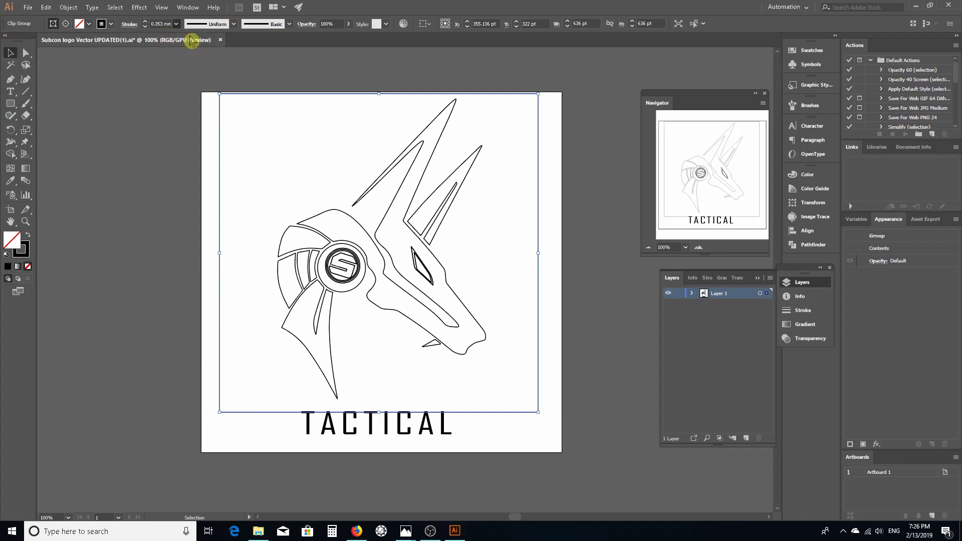
{"action": "left_click", "coordinate": [584, 188]}
- Inspect the jackal head's outlines around the S emblem and the eye at 200%, returning to 100% zoom
{"action": "scroll", "coordinate": [521, 249], "scroll_direction": "up", "scroll_amount": 2}
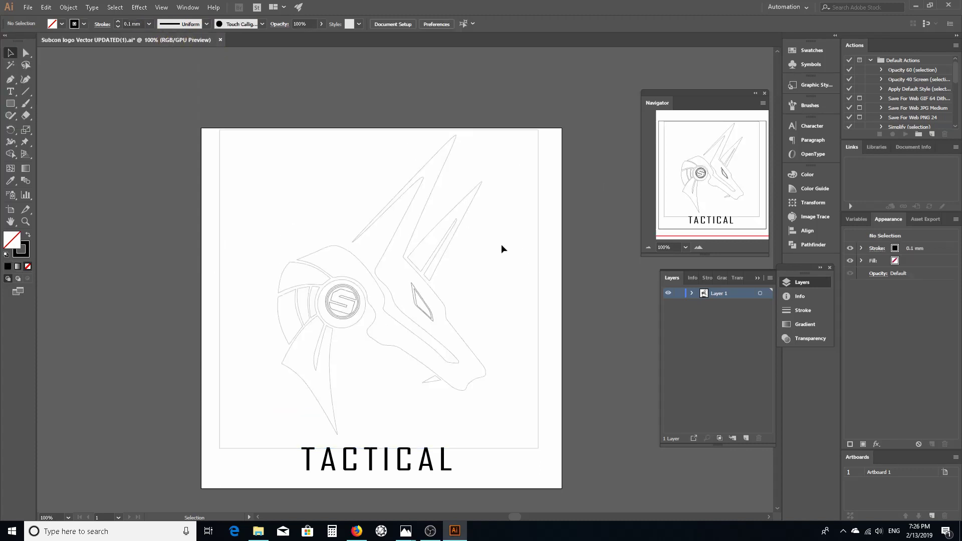
{"action": "scroll", "coordinate": [447, 309], "scroll_direction": "down", "scroll_amount": 1}
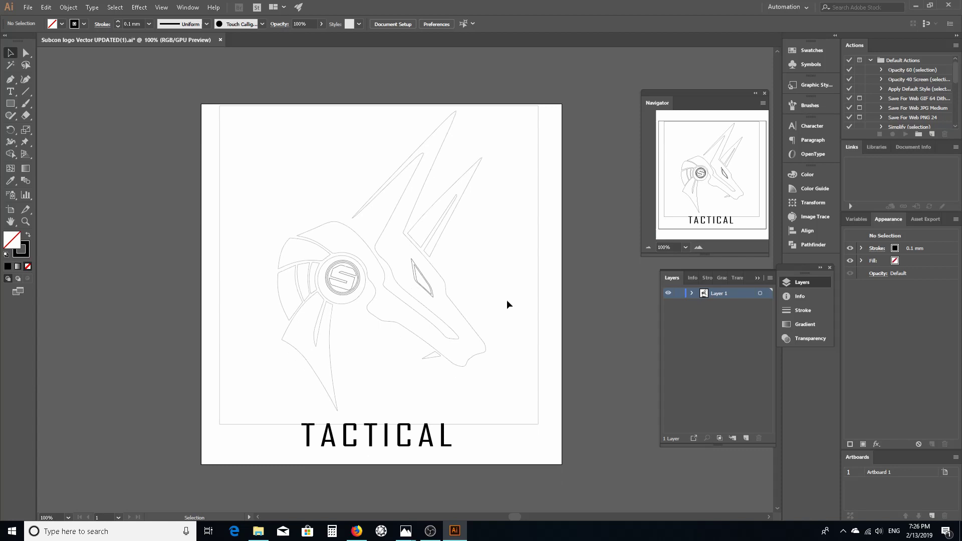
{"action": "scroll", "coordinate": [446, 305], "scroll_direction": "down", "scroll_amount": 2}
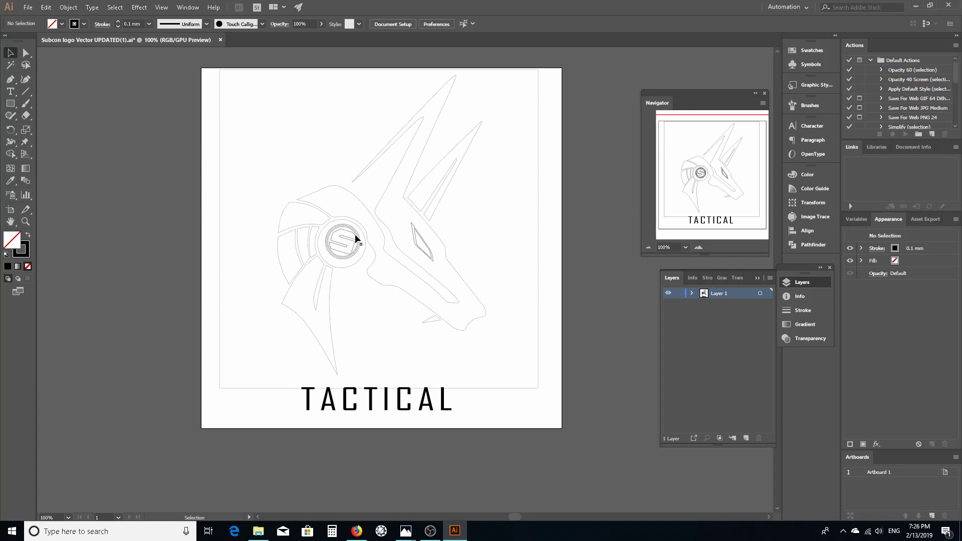
{"action": "left_click", "coordinate": [699, 248]}
{"action": "left_click", "coordinate": [699, 248]}
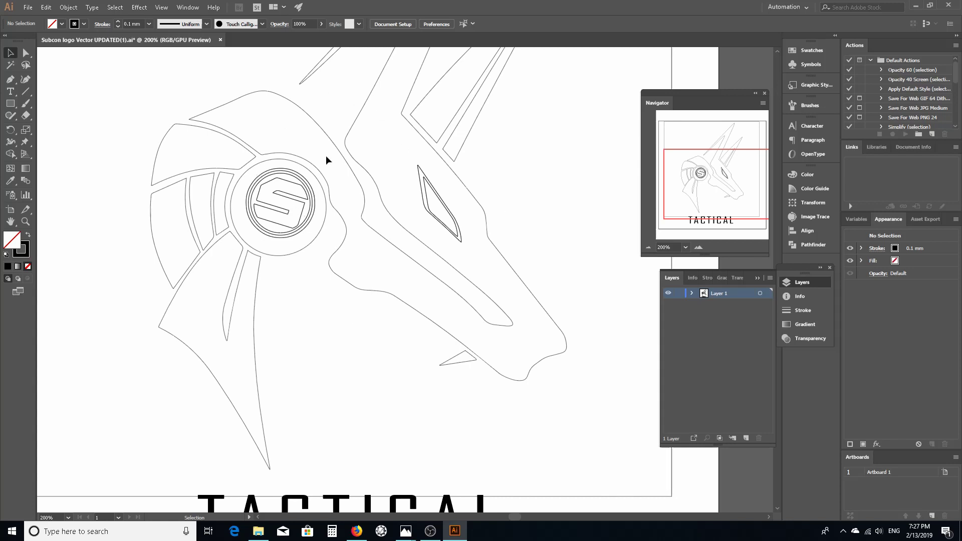
{"action": "scroll", "coordinate": [325, 244], "scroll_direction": "up", "scroll_amount": 2}
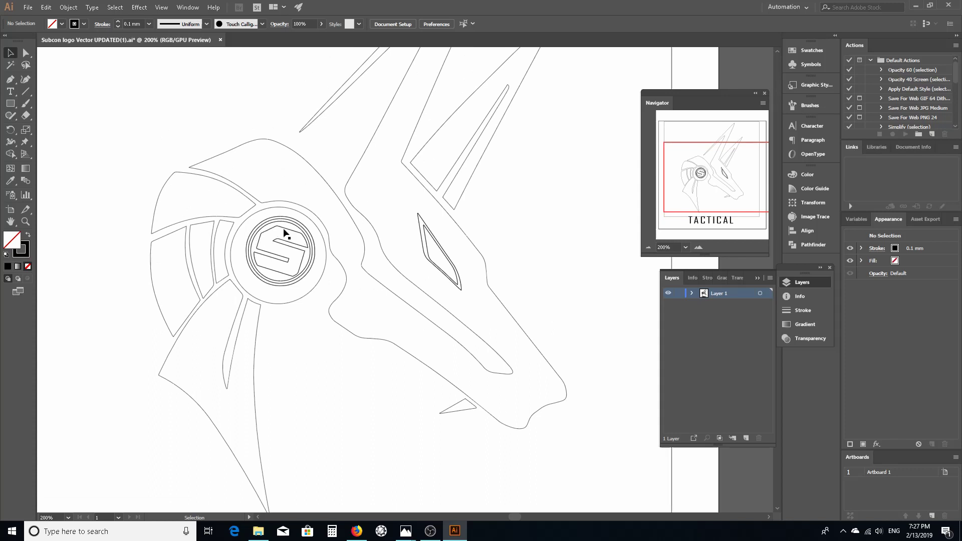
{"action": "left_click", "coordinate": [649, 247]}
{"action": "left_click", "coordinate": [649, 247]}
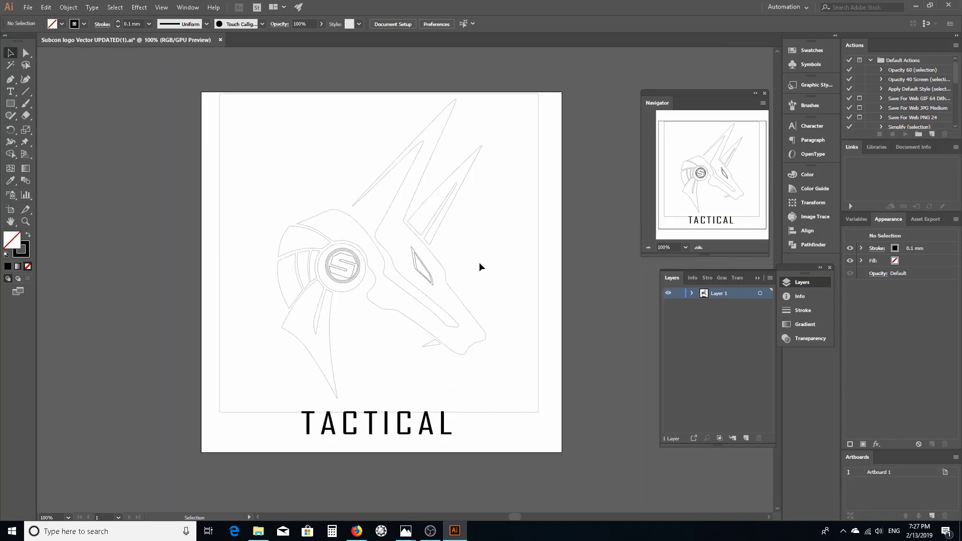
- Save the outlined logo as Subcon logo Vector UPDATED3 in the anubis folder, using the Illustrator 3 legacy format and accepting the format conversion
{"action": "left_click", "coordinate": [28, 7]}
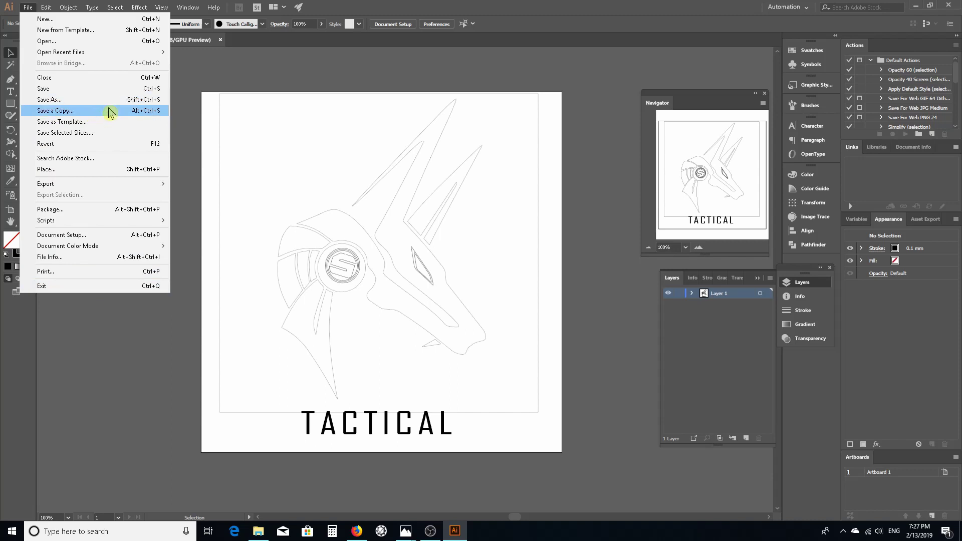
{"action": "left_click", "coordinate": [83, 100]}
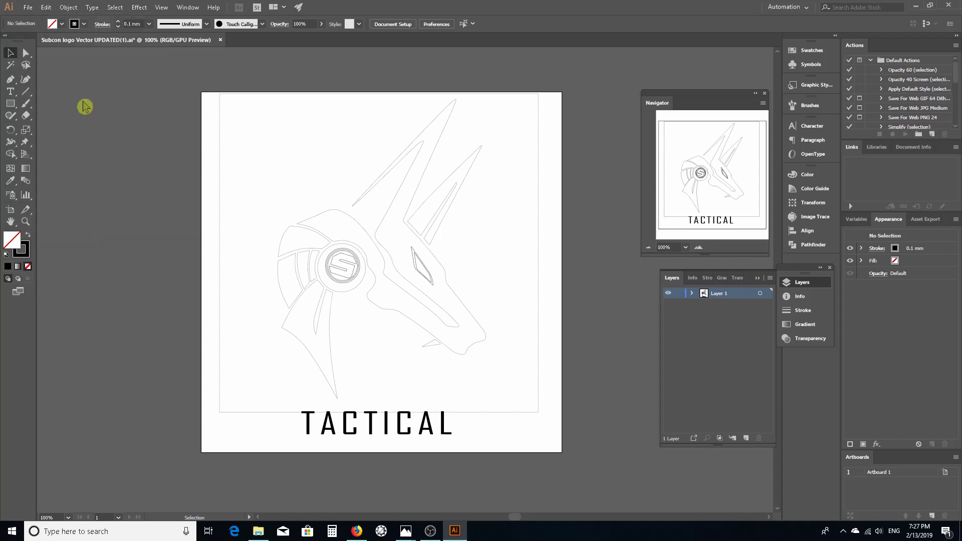
{"action": "double_click", "coordinate": [232, 90]}
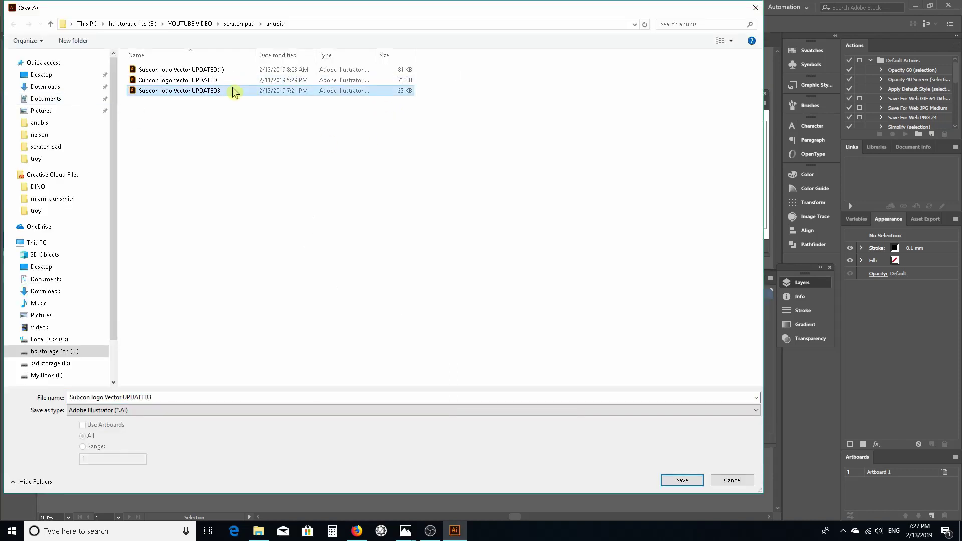
{"action": "left_click", "coordinate": [516, 304]}
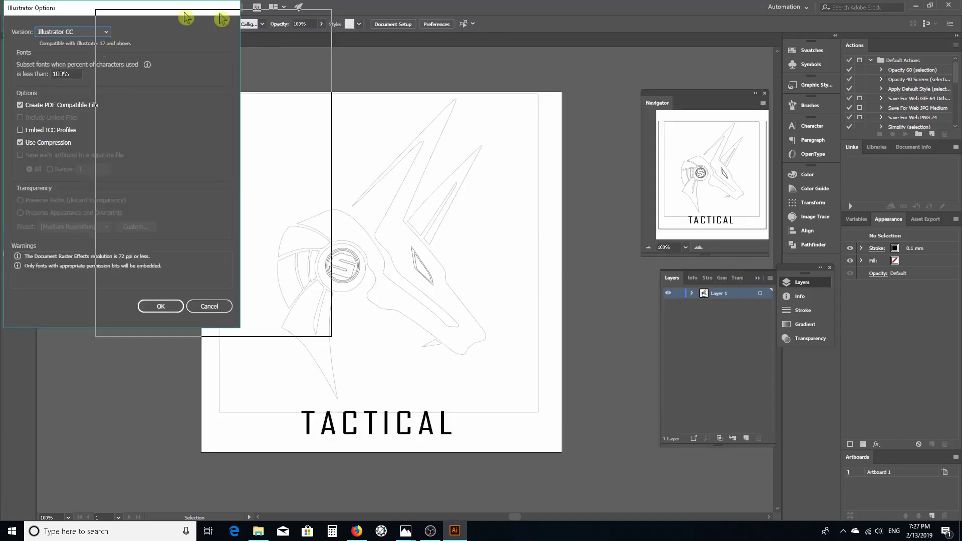
{"action": "left_click", "coordinate": [368, 114]}
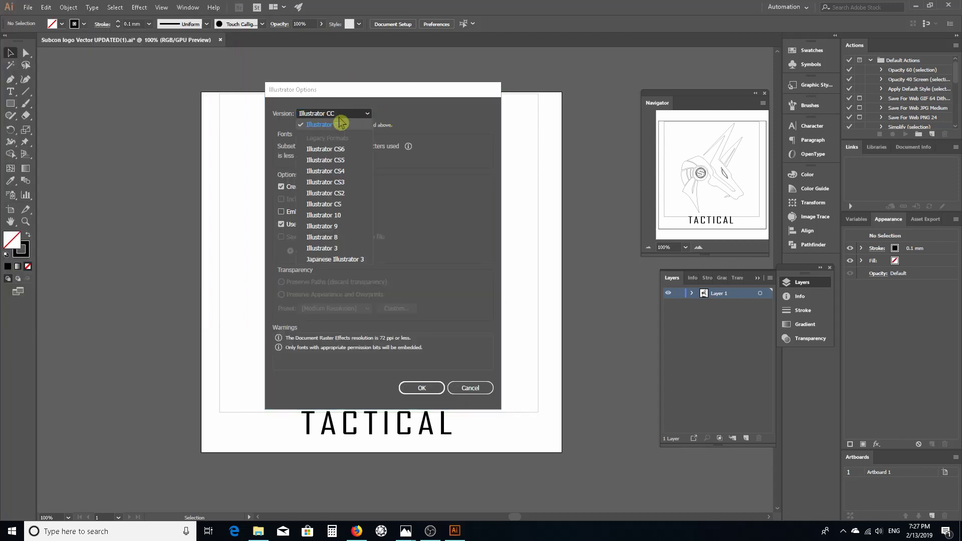
{"action": "left_click", "coordinate": [339, 251]}
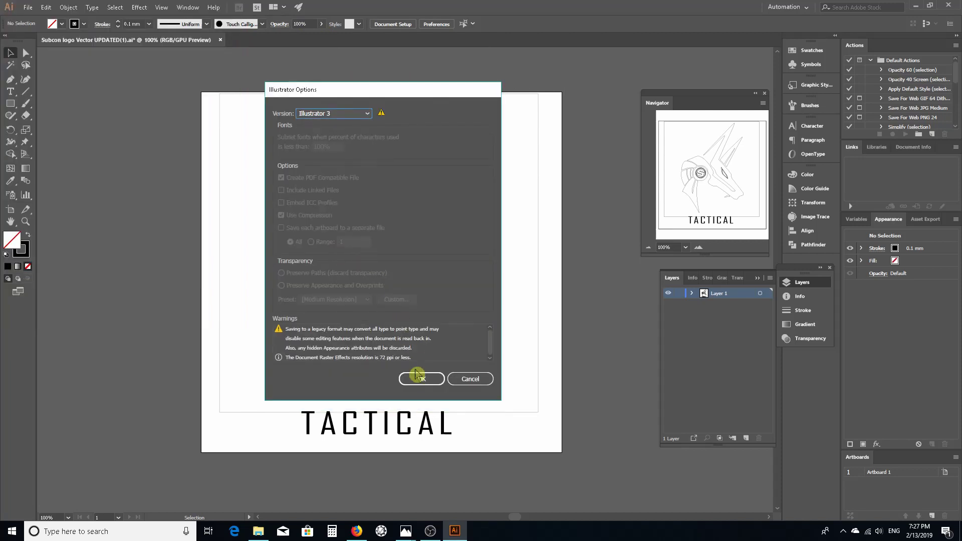
{"action": "left_click", "coordinate": [421, 387]}
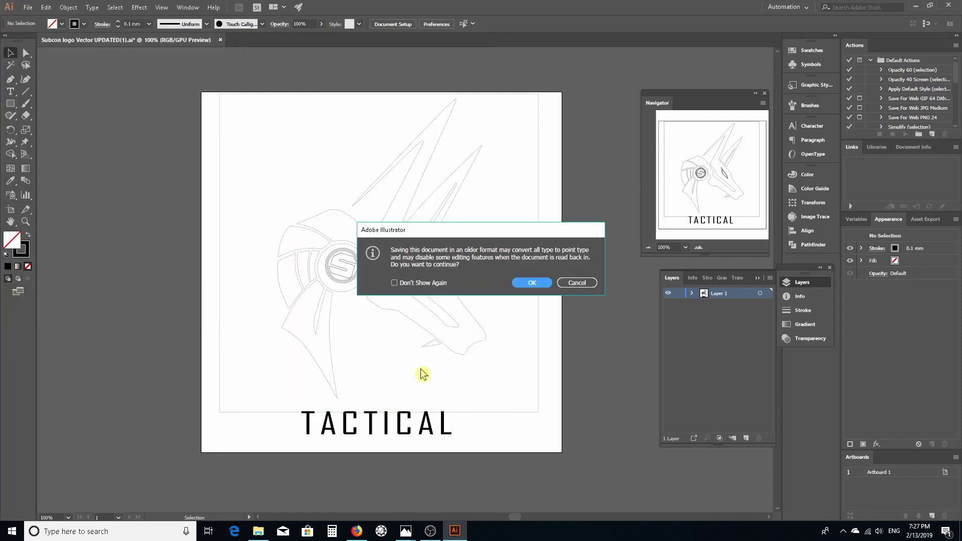
{"action": "left_click", "coordinate": [529, 284]}
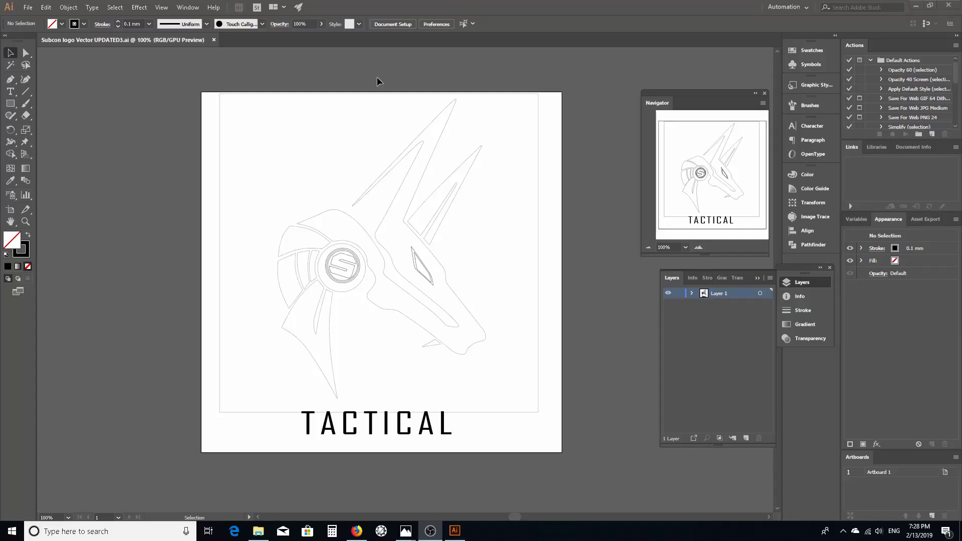
- Minimize the Illustrator window to get back to the desktop and the anubis folder
{"action": "scroll", "coordinate": [408, 258], "scroll_direction": "up", "scroll_amount": 2}
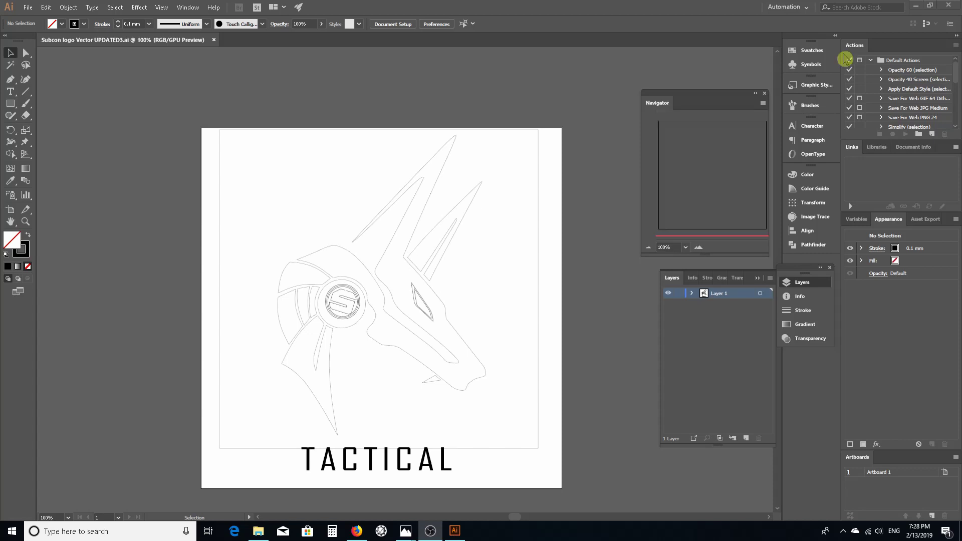
{"action": "scroll", "coordinate": [507, 249], "scroll_direction": "down", "scroll_amount": 1}
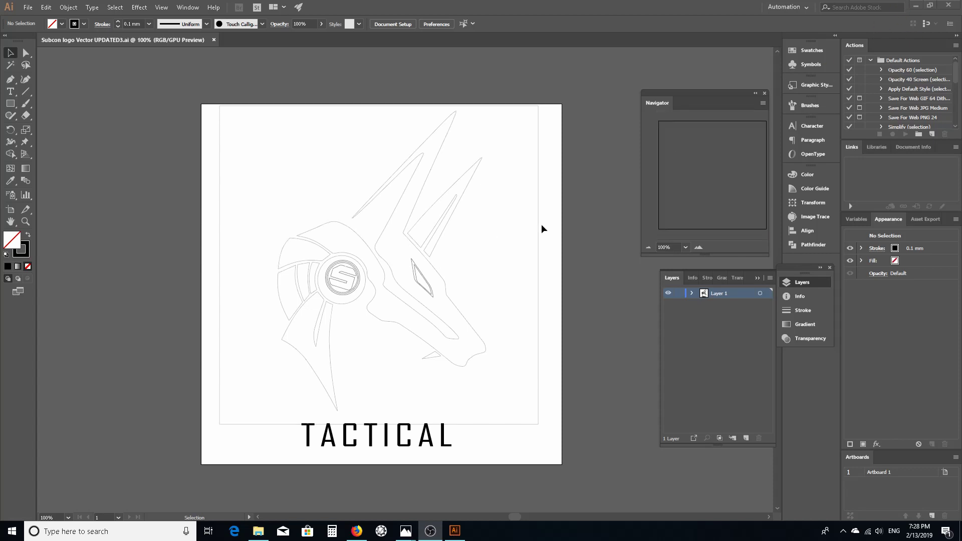
{"action": "left_click", "coordinate": [914, 6]}
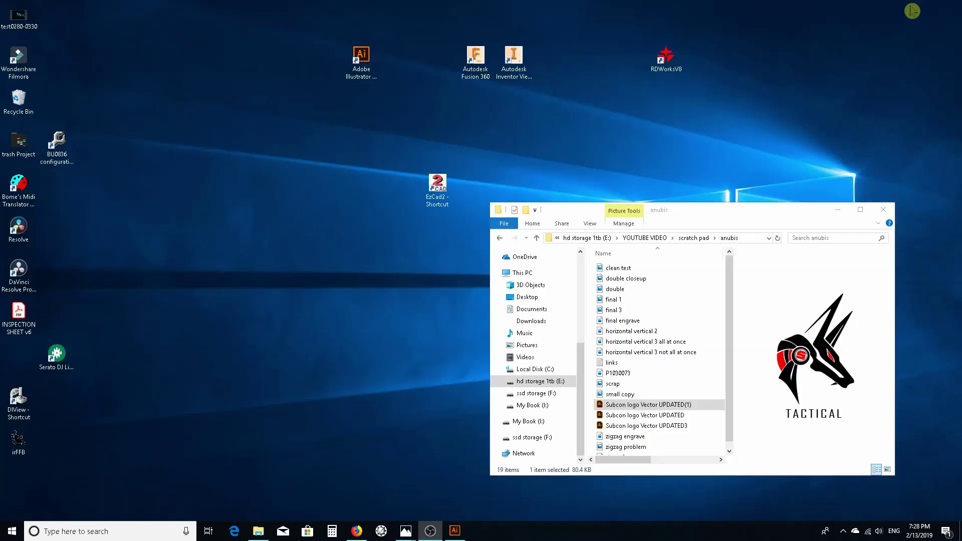
- Close the anubis folder window, launch EzCad2 from the desktop and accept running it in demo state
{"action": "left_click", "coordinate": [882, 211]}
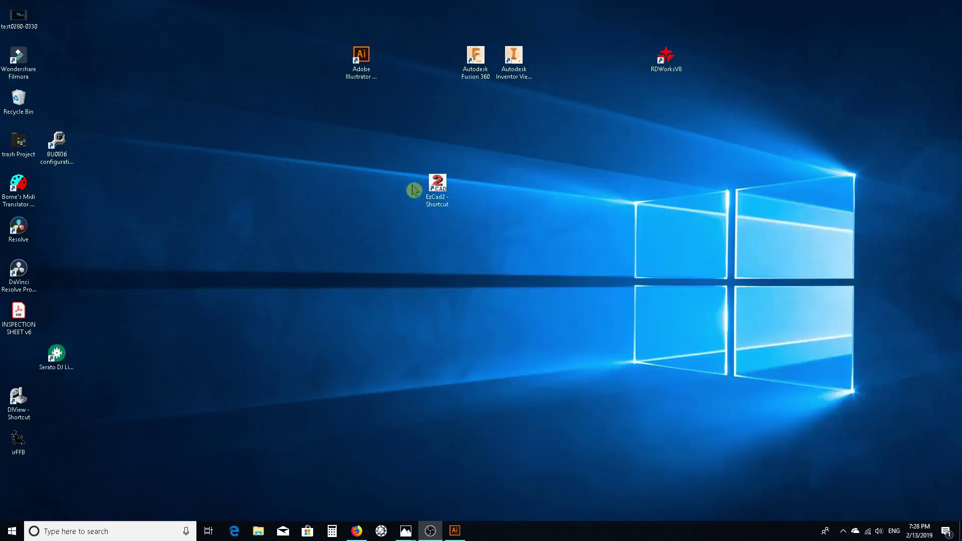
{"action": "double_click", "coordinate": [436, 187]}
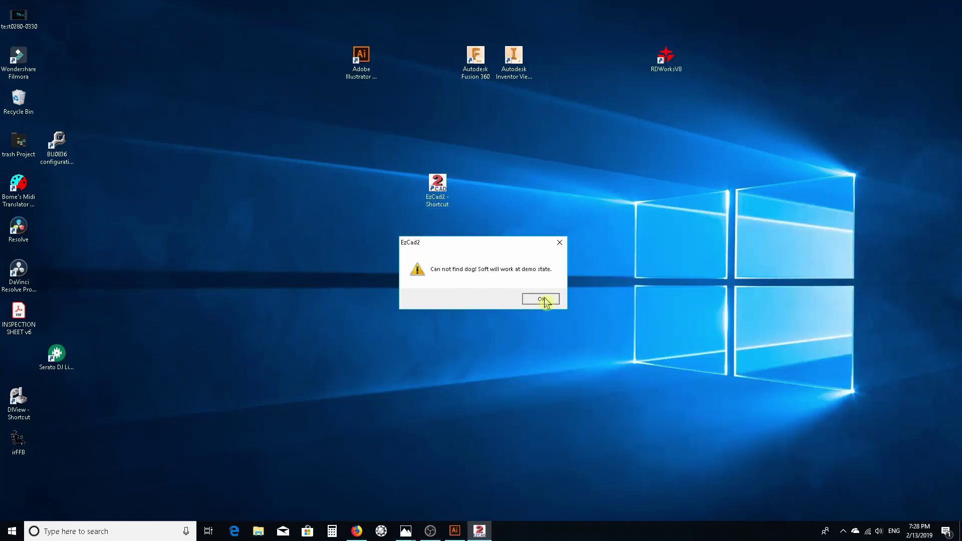
{"action": "left_click", "coordinate": [541, 299]}
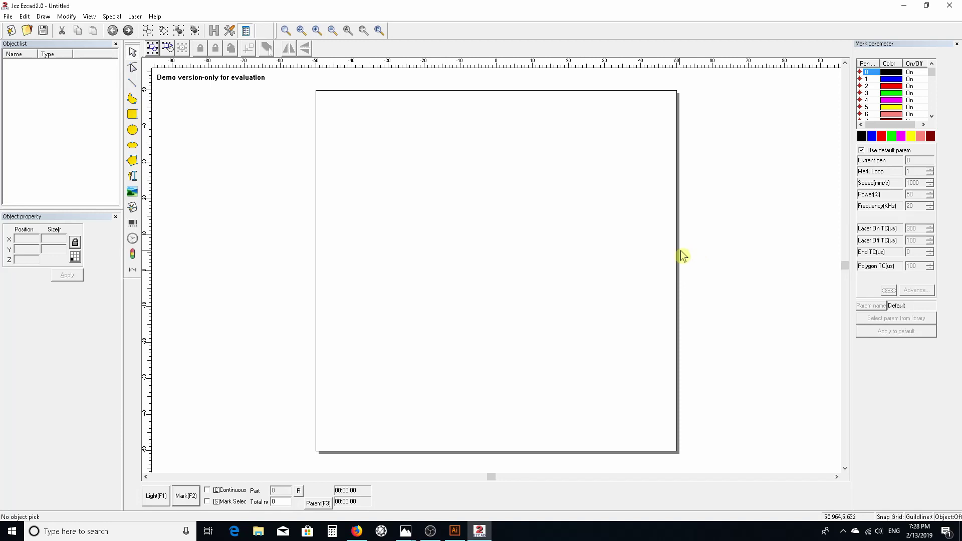
- Try to import the vector file Subcon logo Vector UPDATED(1) with Show preview, Put to center and dxf file unit is inch enabled
{"action": "left_click", "coordinate": [9, 17]}
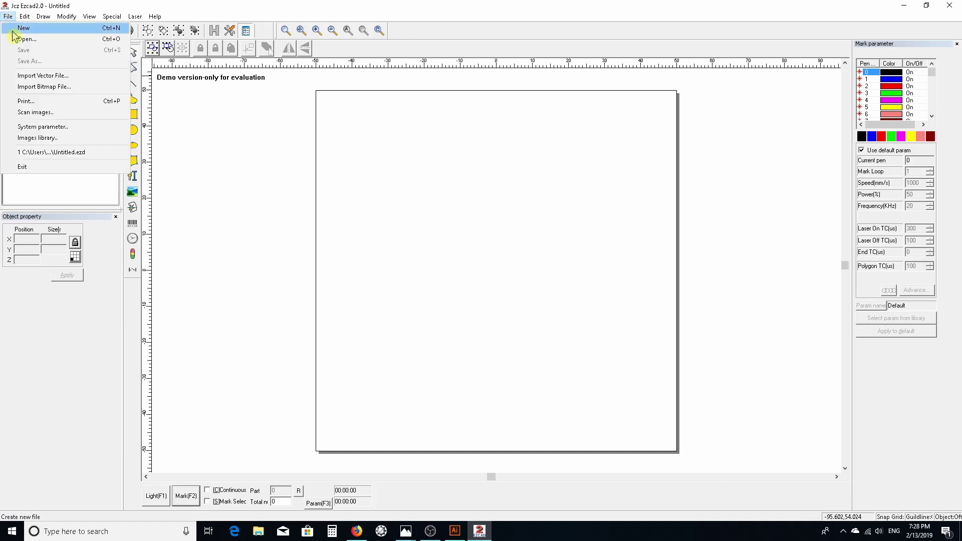
{"action": "left_click", "coordinate": [55, 75]}
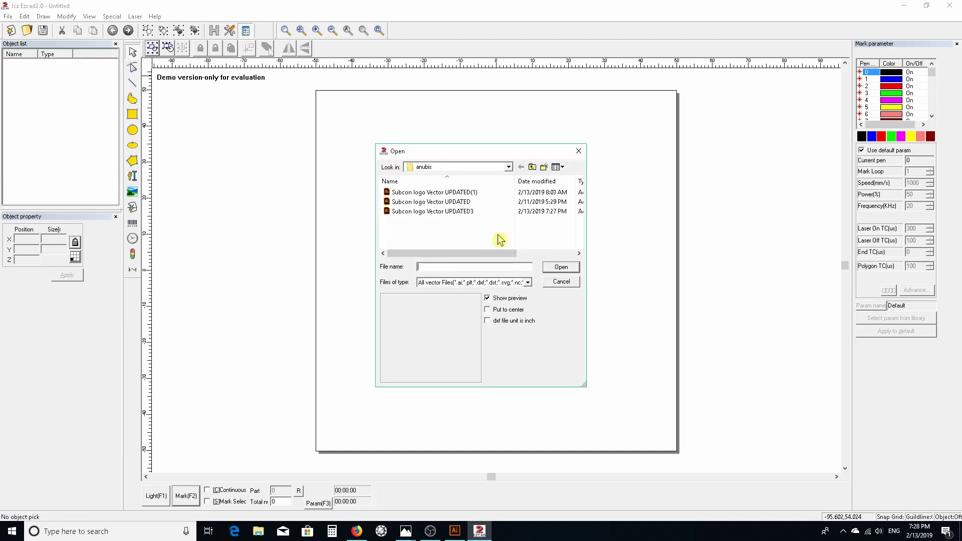
{"action": "left_click", "coordinate": [460, 212]}
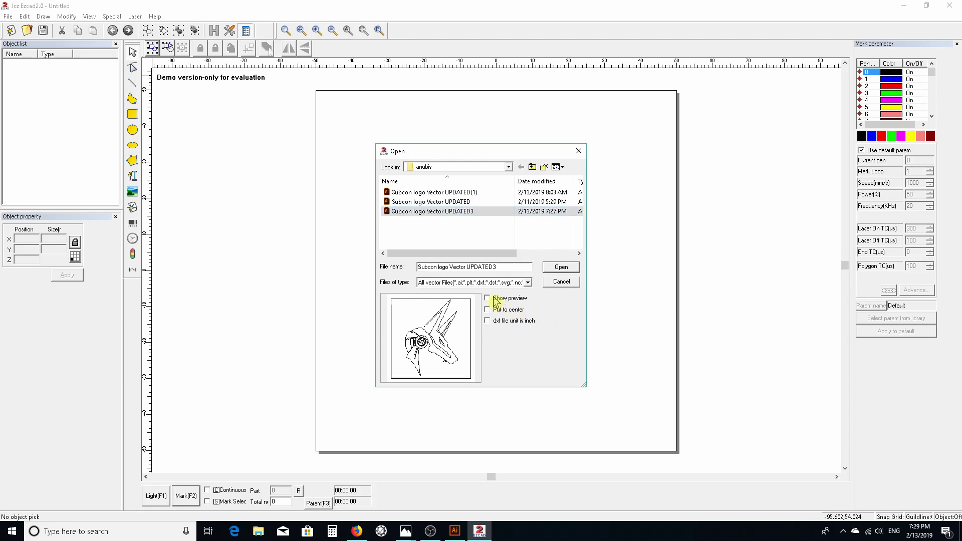
{"action": "key", "text": "Up"}
{"action": "key", "text": "Up"}
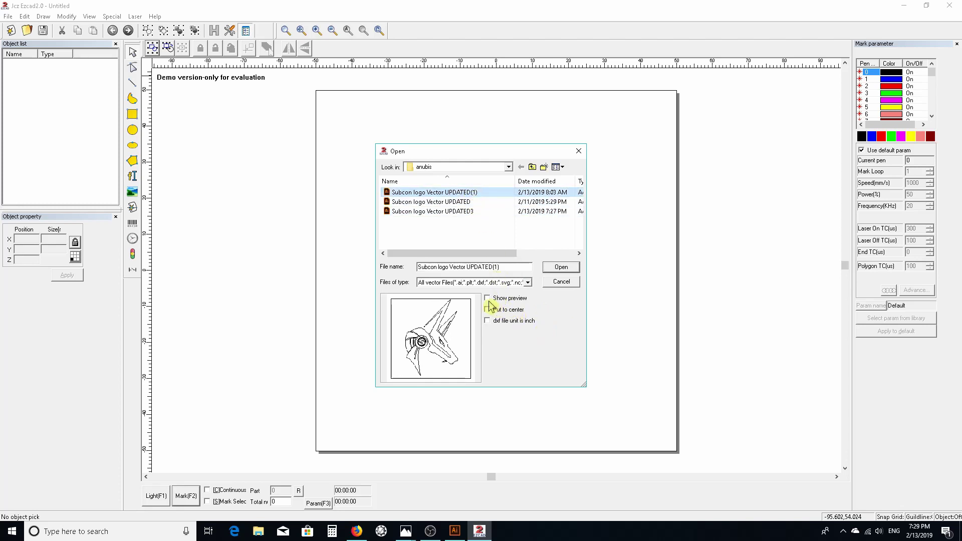
{"action": "left_click", "coordinate": [487, 299]}
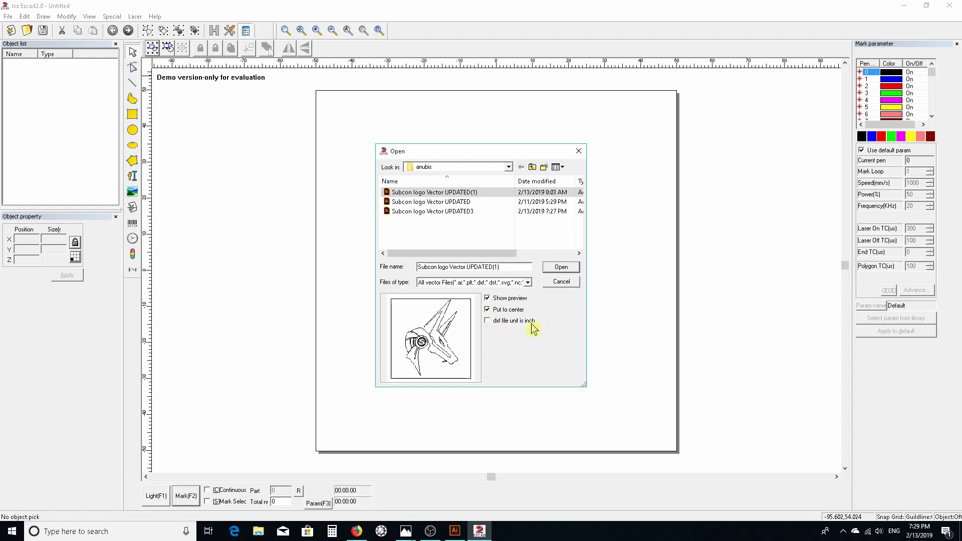
{"action": "left_click", "coordinate": [489, 323]}
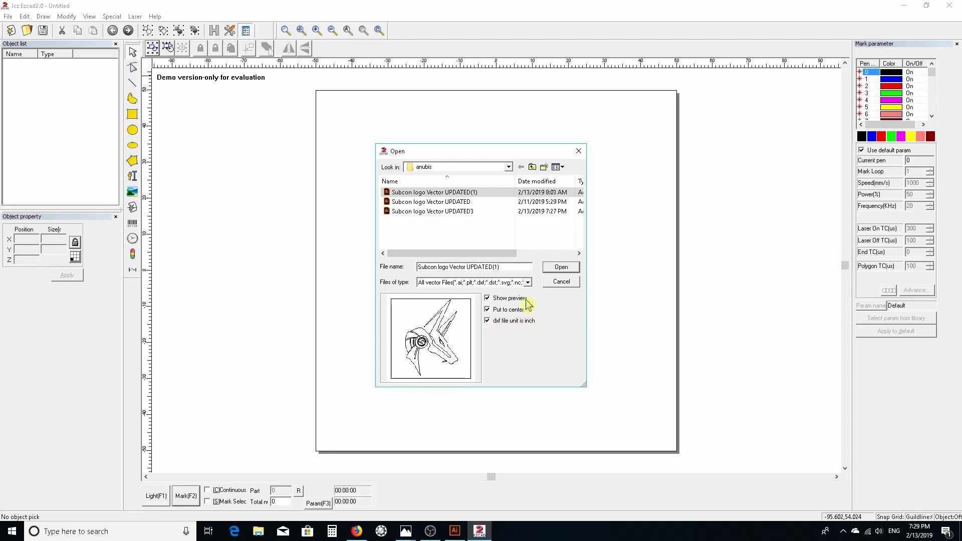
{"action": "left_click", "coordinate": [570, 270]}
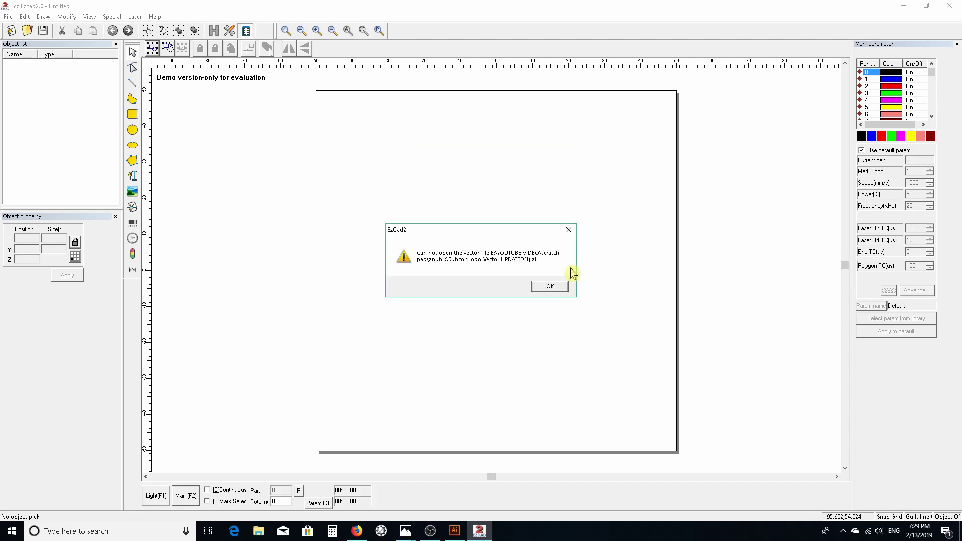
{"action": "left_click", "coordinate": [549, 287]}
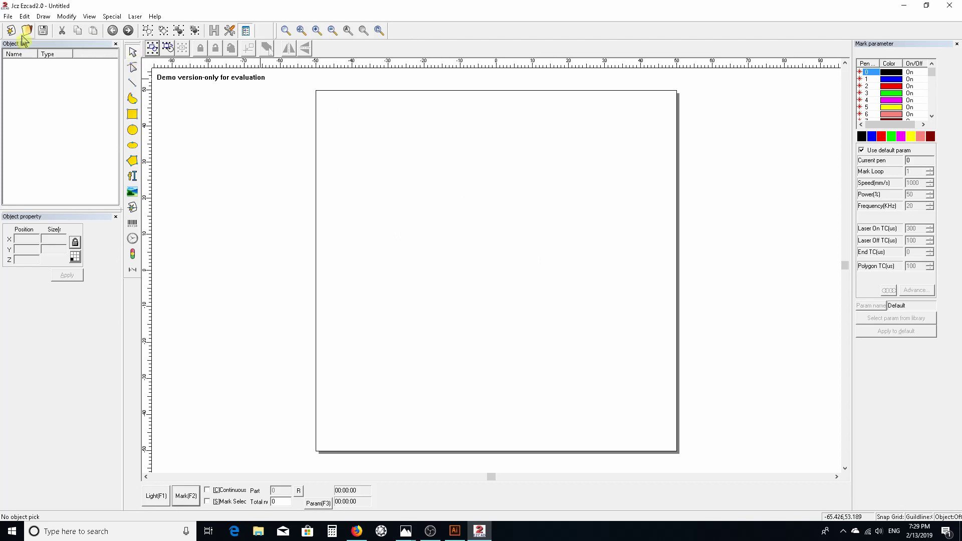
- Import the vector file Subcon logo Vector UPDATED3 from the anubis folder, keeping the Put to center option enabled
{"action": "left_click", "coordinate": [10, 17]}
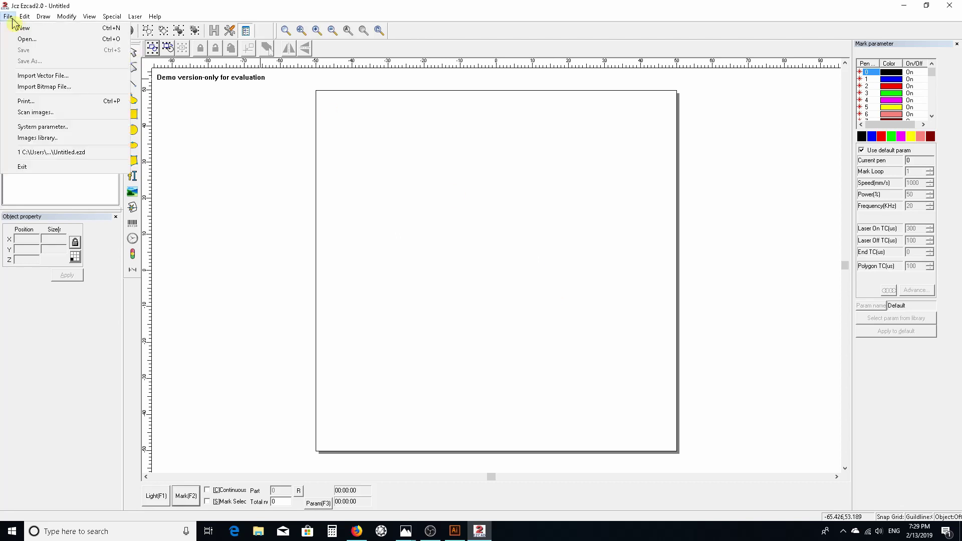
{"action": "left_click", "coordinate": [55, 78]}
{"action": "left_click", "coordinate": [455, 212]}
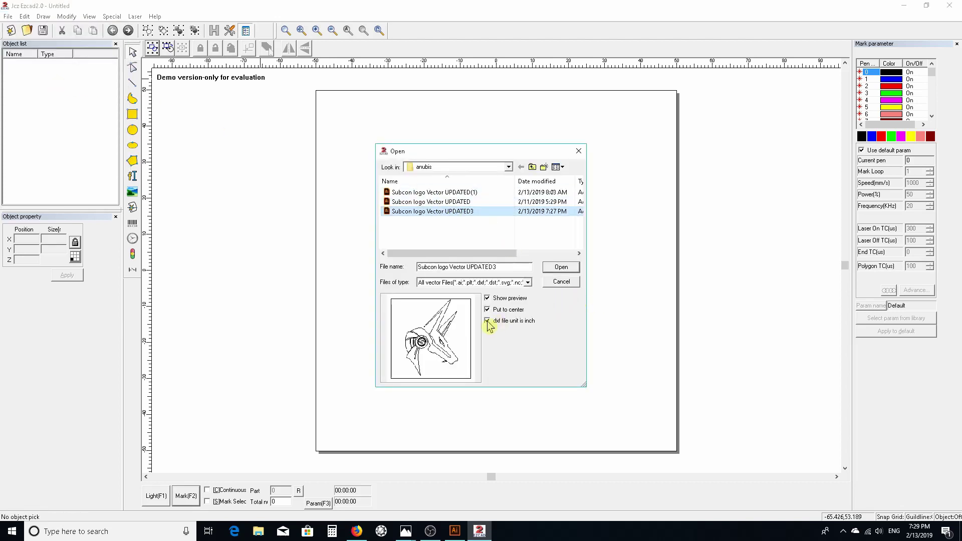
{"action": "left_click", "coordinate": [576, 268]}
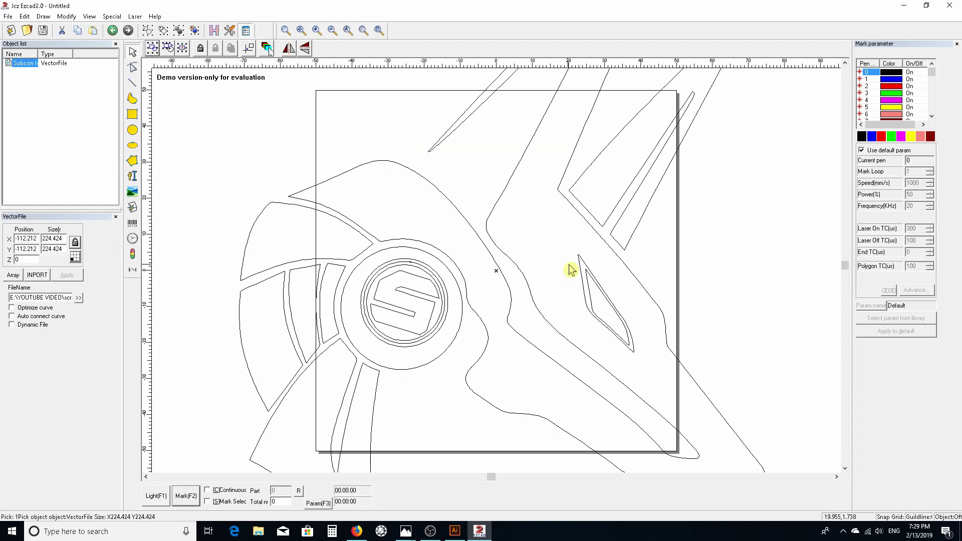
- Scale the imported logo down about its centre to about 38 mm square so it fits the work area, and deselect it
{"action": "scroll", "coordinate": [436, 186], "scroll_direction": "down", "scroll_amount": 4}
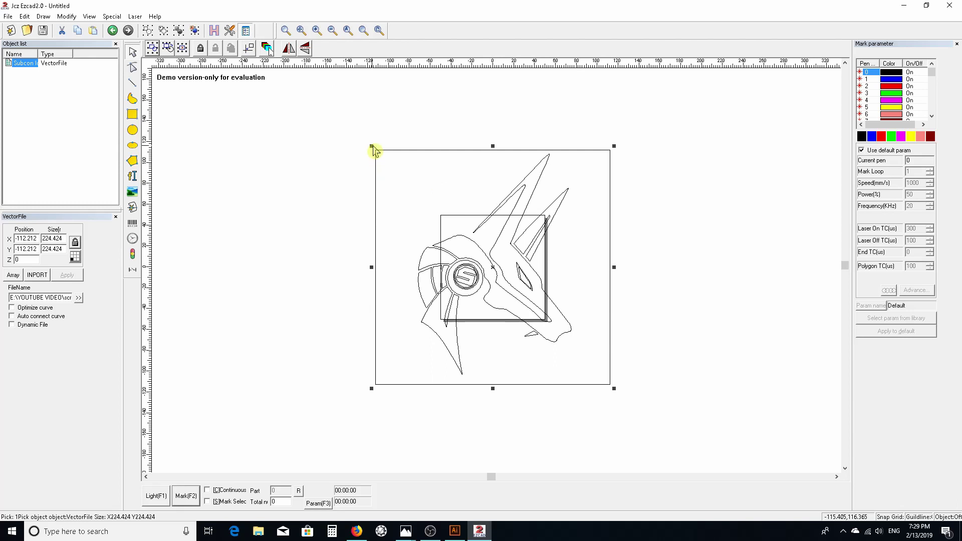
{"action": "left_click_drag", "start_coordinate": [371, 147], "coordinate": [473, 247]}
{"action": "scroll", "coordinate": [521, 270], "scroll_direction": "up", "scroll_amount": 5}
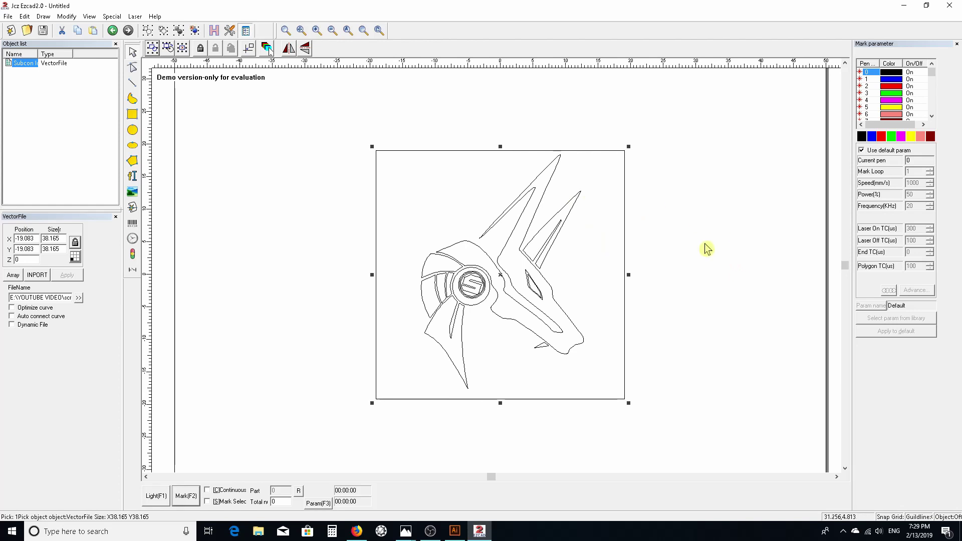
{"action": "scroll", "coordinate": [670, 230], "scroll_direction": "down", "scroll_amount": 1}
{"action": "left_click", "coordinate": [667, 245]}
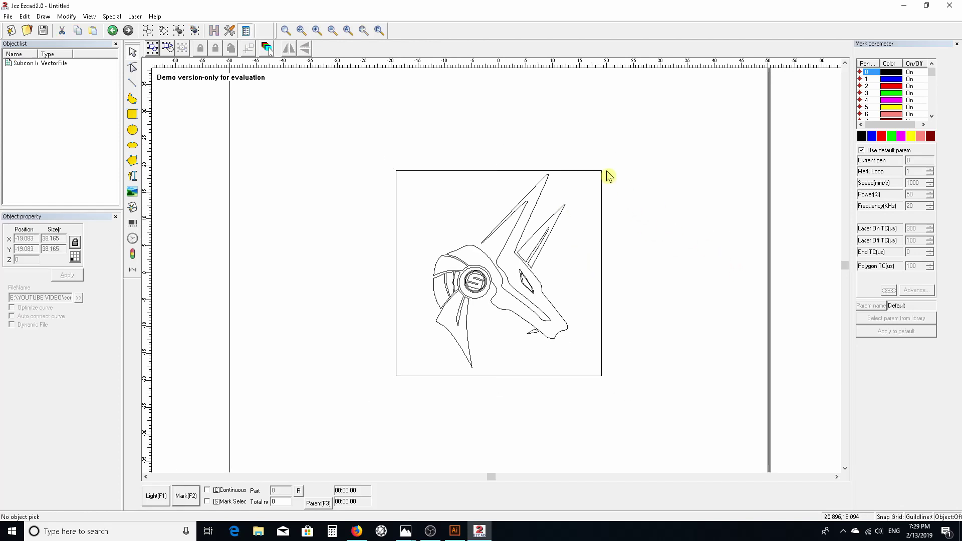
- Ungroup the imported logo into separate curves and clear the selection
{"action": "left_click", "coordinate": [524, 284]}
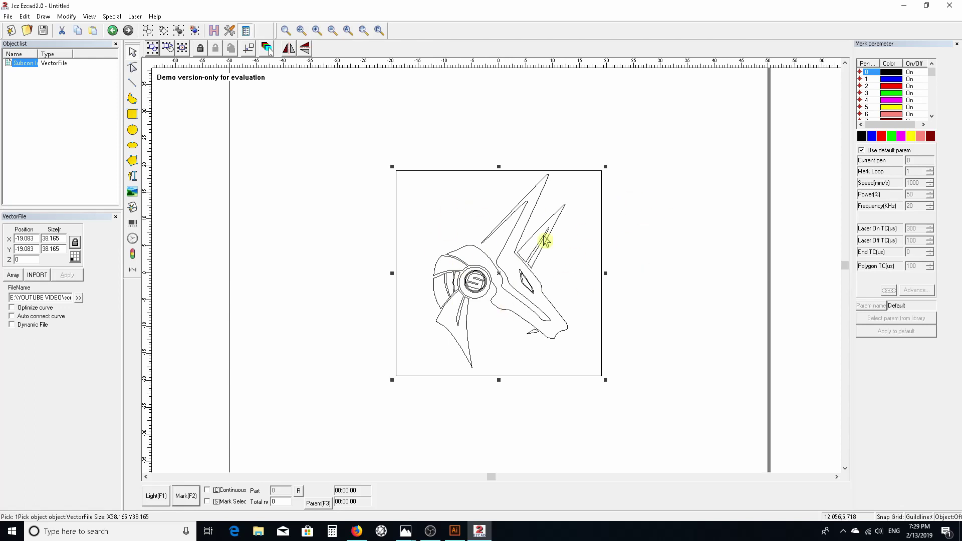
{"action": "left_click", "coordinate": [24, 16]}
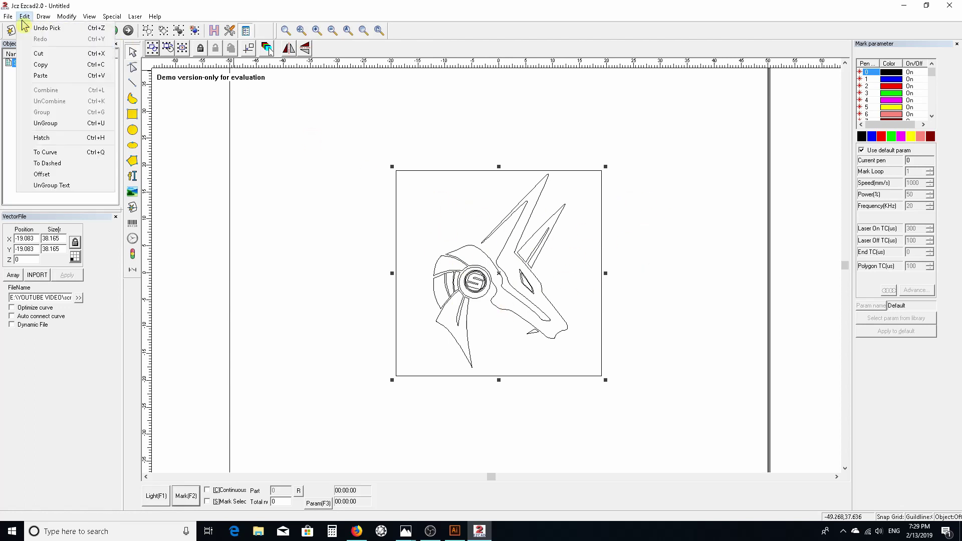
{"action": "left_click", "coordinate": [45, 123]}
{"action": "left_click", "coordinate": [382, 165]}
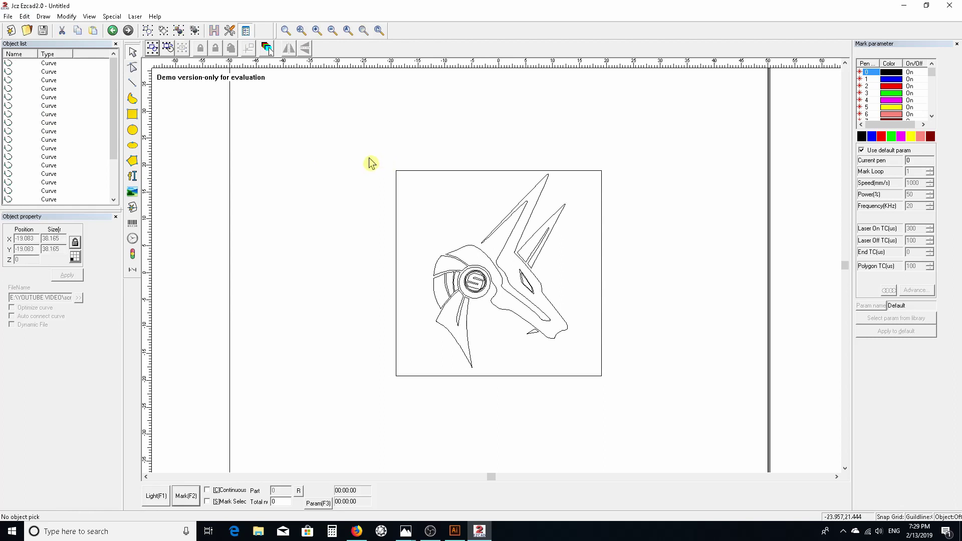
- Delete the square frame curve surrounding the jackal head
{"action": "left_click", "coordinate": [469, 171]}
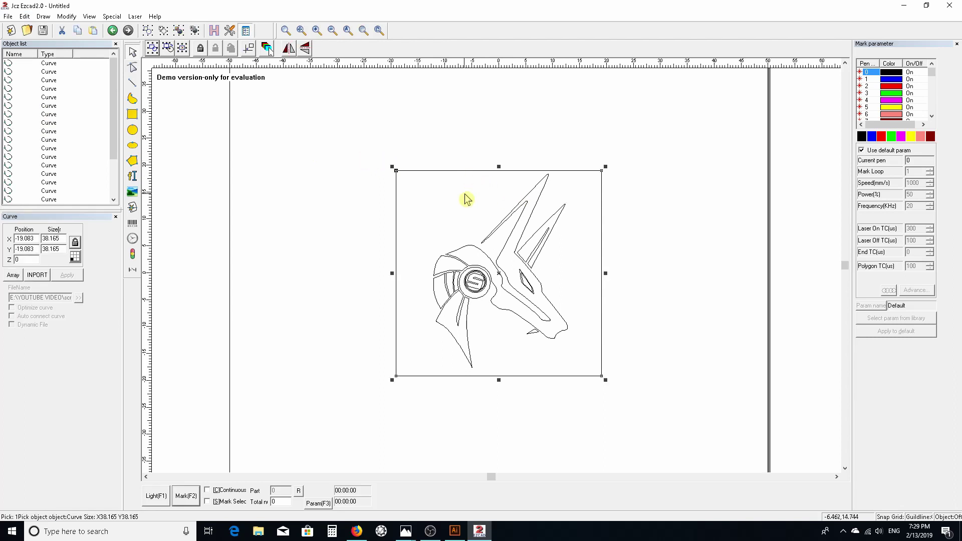
{"action": "left_click", "coordinate": [460, 193]}
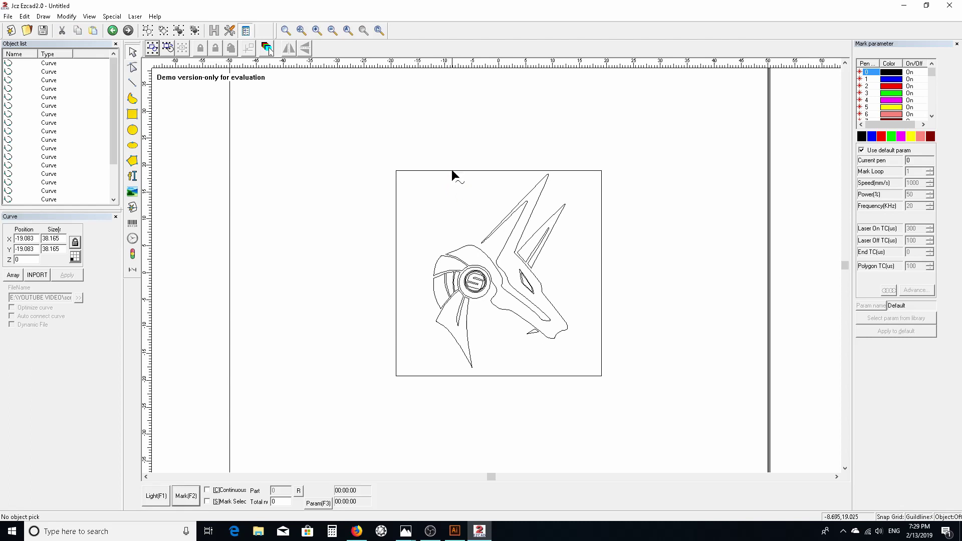
{"action": "left_click", "coordinate": [452, 171]}
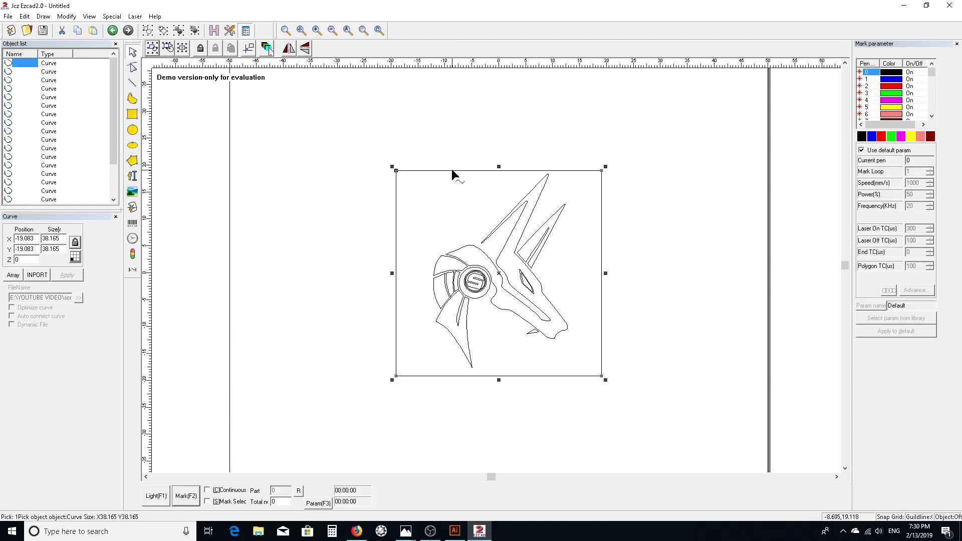
{"action": "key", "text": "Delete"}
{"action": "left_click", "coordinate": [452, 171]}
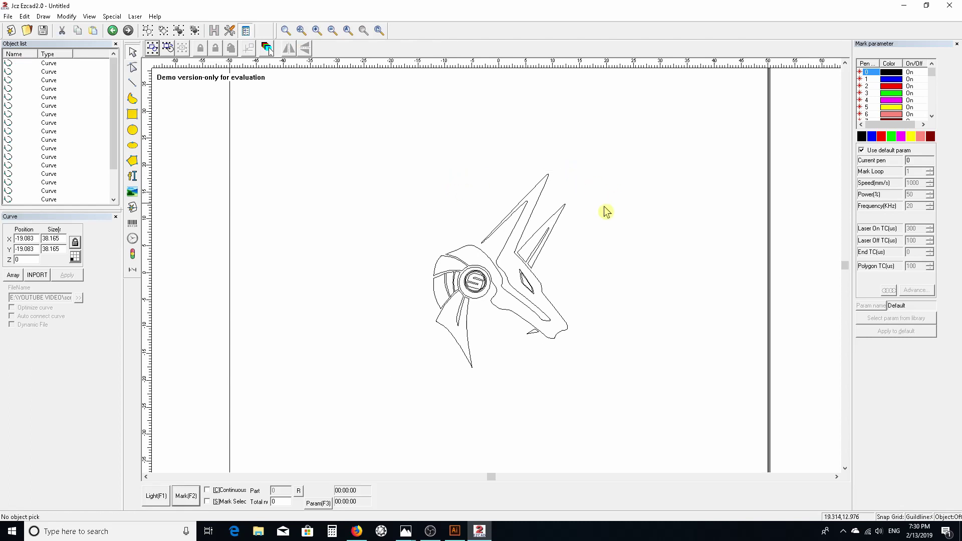
- Select all the jackal head curves and hatch them with Hatch1 at 0 degrees and 0.03 mm line distance, without marking the contour
{"action": "scroll", "coordinate": [607, 216], "scroll_direction": "down", "scroll_amount": 1}
{"action": "scroll", "coordinate": [604, 213], "scroll_direction": "down", "scroll_amount": 1}
{"action": "scroll", "coordinate": [560, 228], "scroll_direction": "up", "scroll_amount": 2}
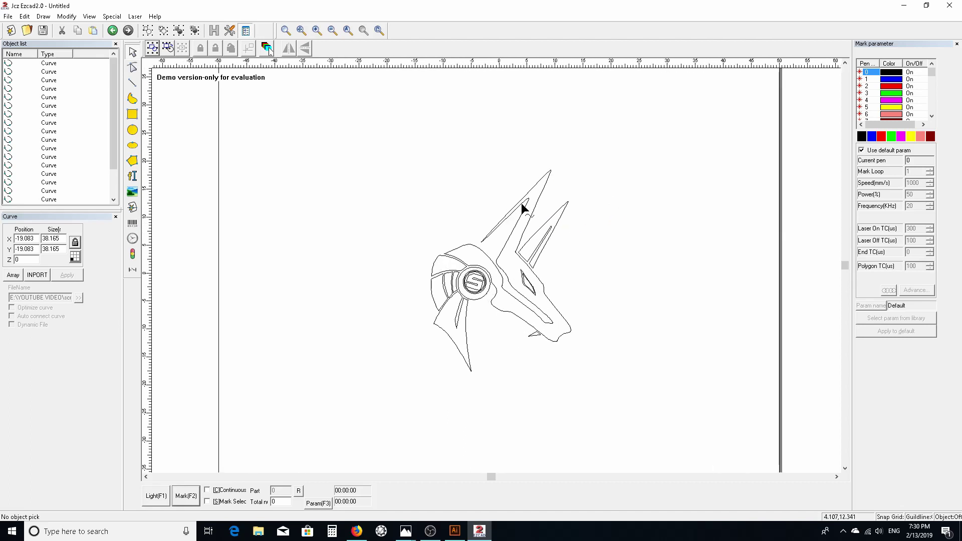
{"action": "mouse_move", "coordinate": [390, 138]}
{"action": "left_mouse_down"}
{"action": "mouse_move", "coordinate": [549, 296]}
{"action": "mouse_move", "coordinate": [649, 425]}
{"action": "left_mouse_up"}
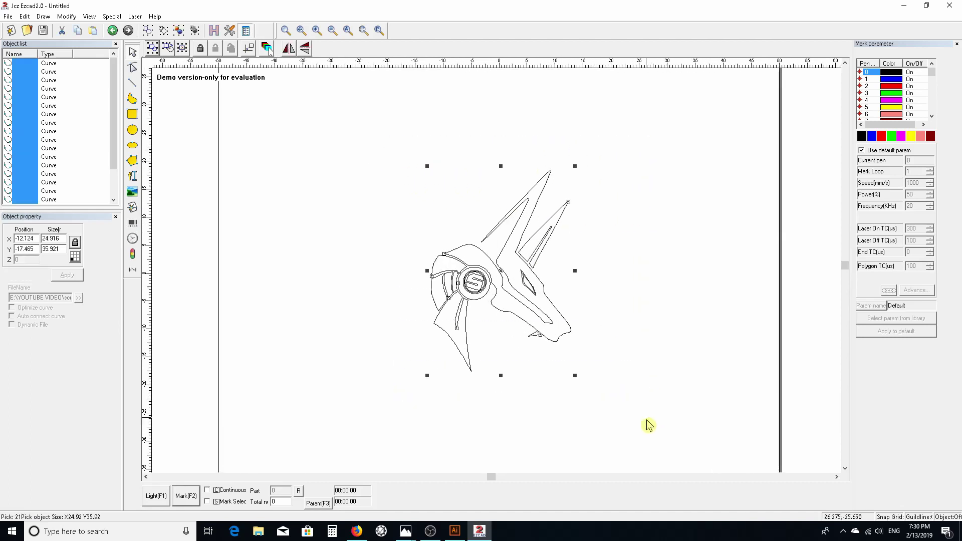
{"action": "left_click", "coordinate": [214, 30]}
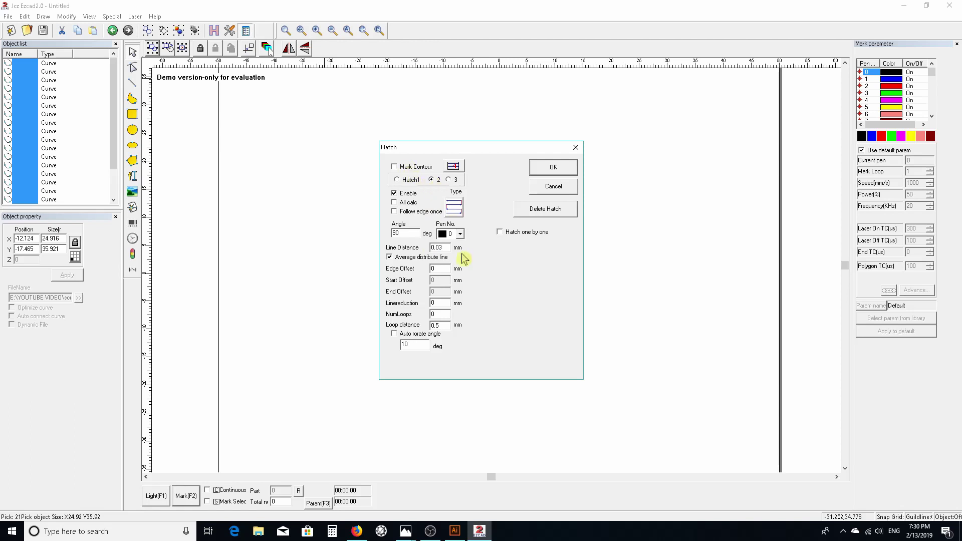
{"action": "left_click", "coordinate": [449, 180]}
{"action": "left_click", "coordinate": [452, 206]}
{"action": "left_click", "coordinate": [397, 180]}
{"action": "left_click", "coordinate": [449, 181]}
{"action": "left_click", "coordinate": [555, 165]}
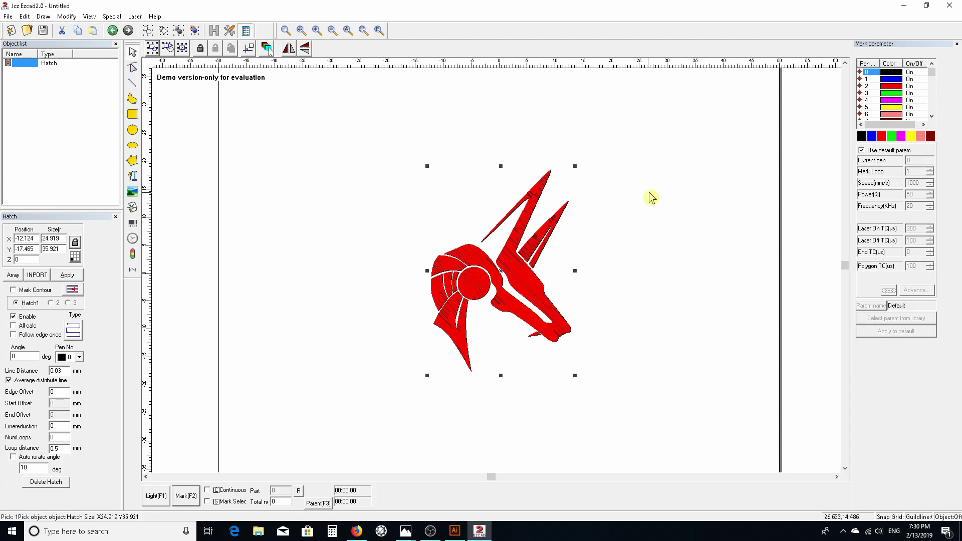
- Examine how the hatch fills the circular S emblem and the eye area of the jackal head
{"action": "scroll", "coordinate": [521, 281], "scroll_direction": "down", "scroll_amount": 1}
{"action": "scroll", "coordinate": [518, 282], "scroll_direction": "up", "scroll_amount": 2}
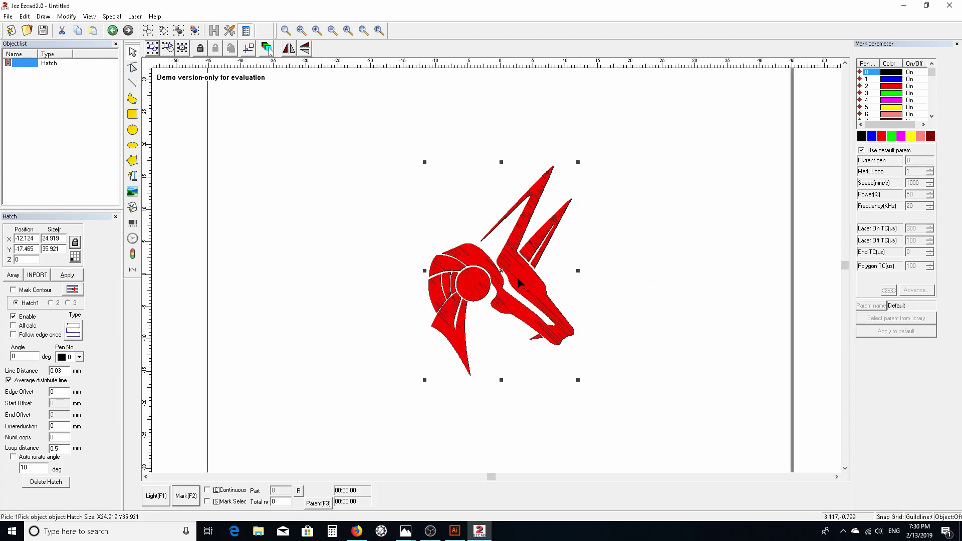
{"action": "scroll", "coordinate": [555, 293], "scroll_direction": "up", "scroll_amount": 5}
{"action": "left_click", "coordinate": [417, 331]}
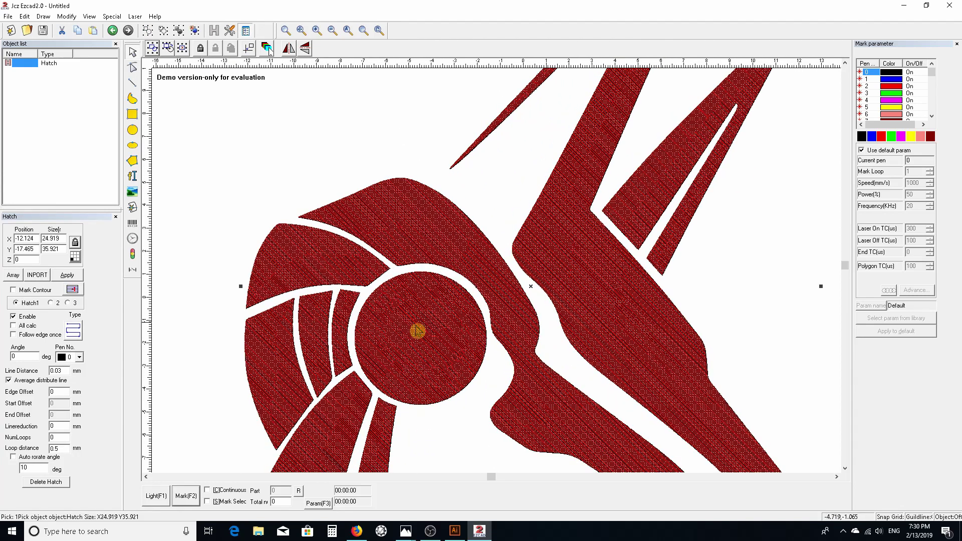
{"action": "scroll", "coordinate": [615, 265], "scroll_direction": "down", "scroll_amount": 3}
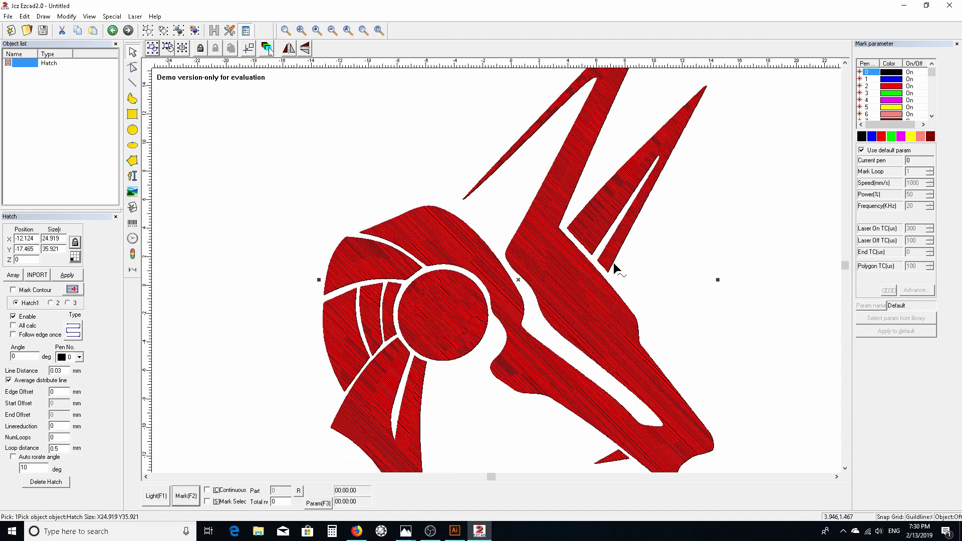
{"action": "left_click", "coordinate": [593, 294]}
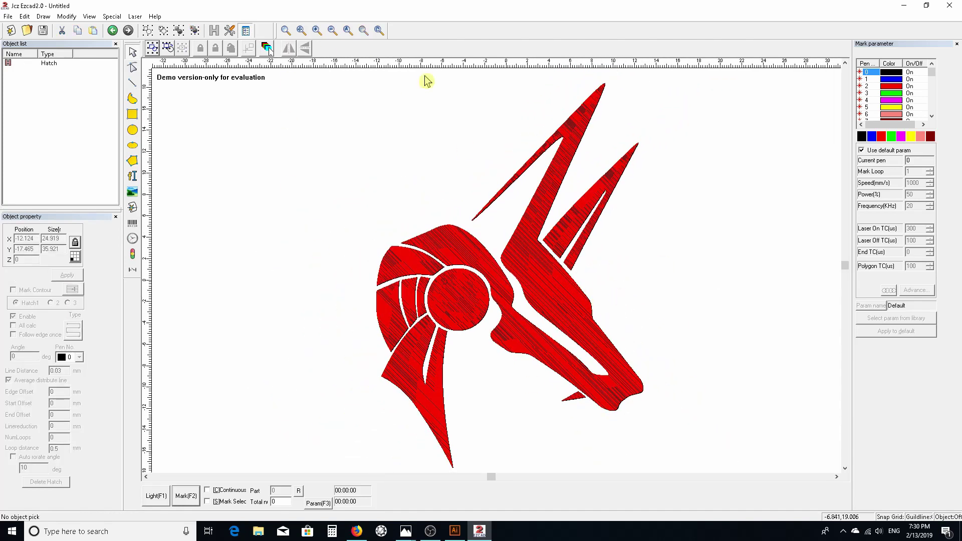
- Delete the hatch from the jackal head and check the bare outlines of the S emblem and eye
{"action": "left_click", "coordinate": [430, 254]}
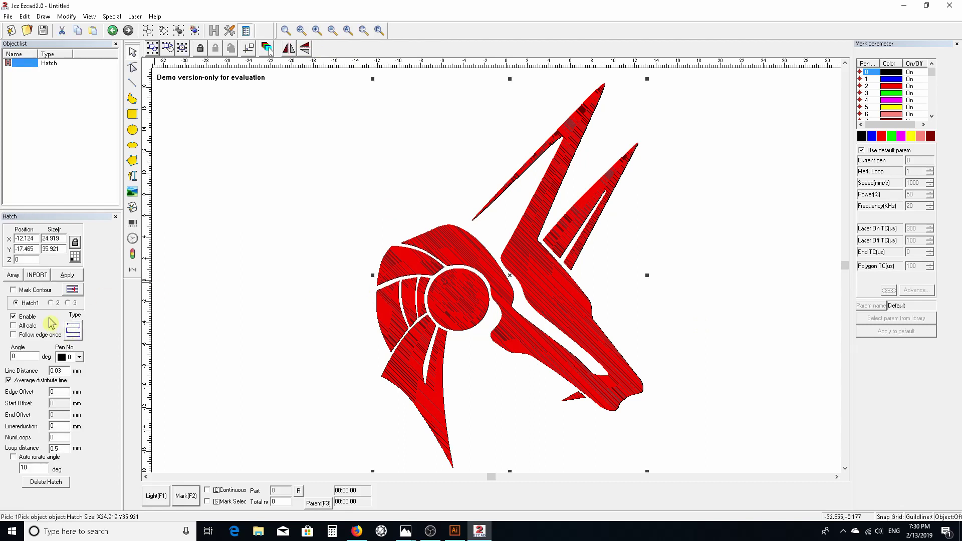
{"action": "left_click", "coordinate": [46, 481]}
{"action": "scroll", "coordinate": [456, 340], "scroll_direction": "up", "scroll_amount": 5}
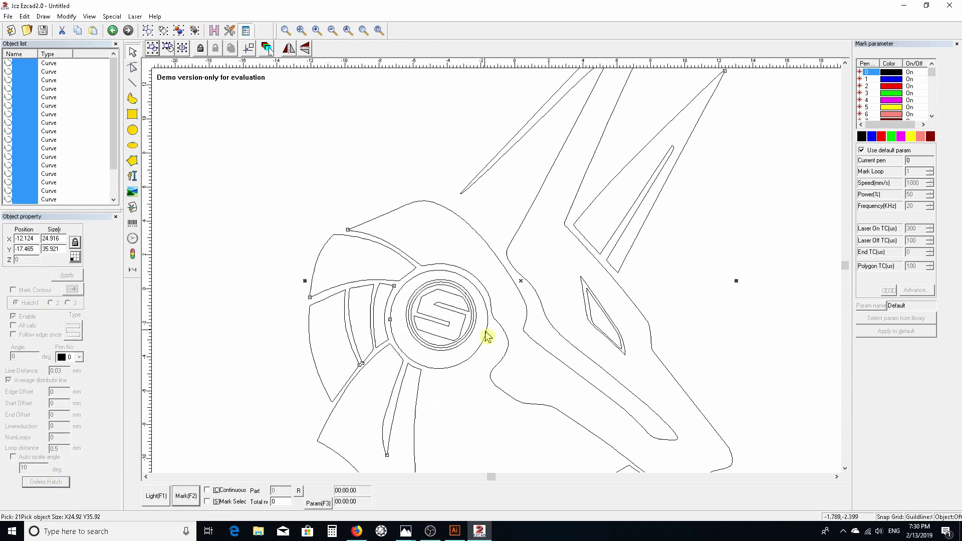
{"action": "scroll", "coordinate": [449, 335], "scroll_direction": "down", "scroll_amount": 3}
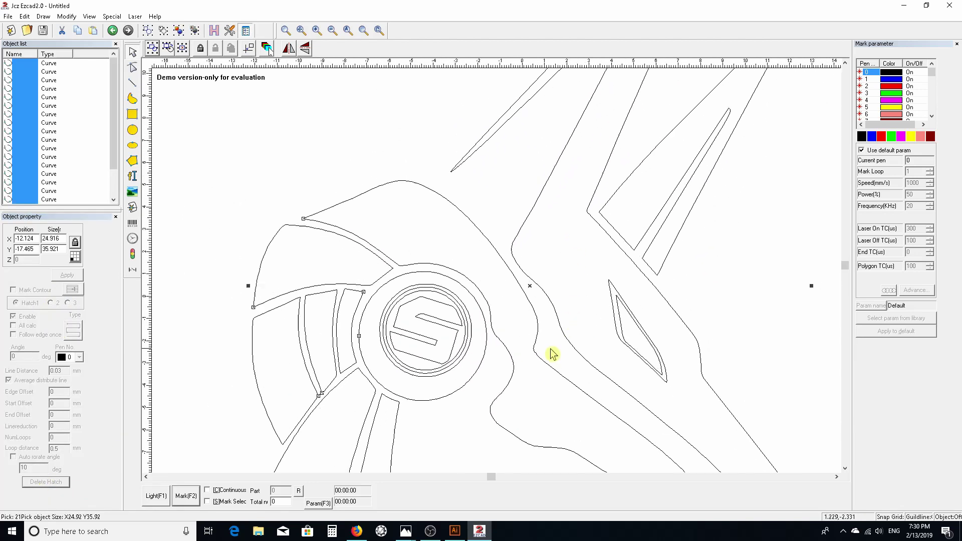
- Switch to Illustrator to compare the S emblem with the original outline artwork, and return to the jackal head in EzCad2
{"action": "scroll", "coordinate": [540, 321], "scroll_direction": "down", "scroll_amount": 1}
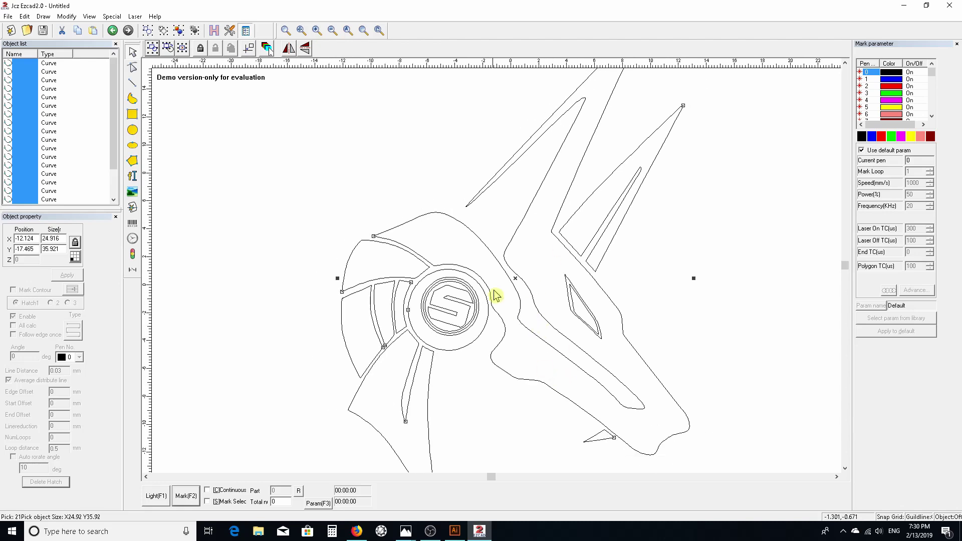
{"action": "left_click", "coordinate": [455, 531]}
{"action": "scroll", "coordinate": [364, 318], "scroll_direction": "up", "scroll_amount": 1}
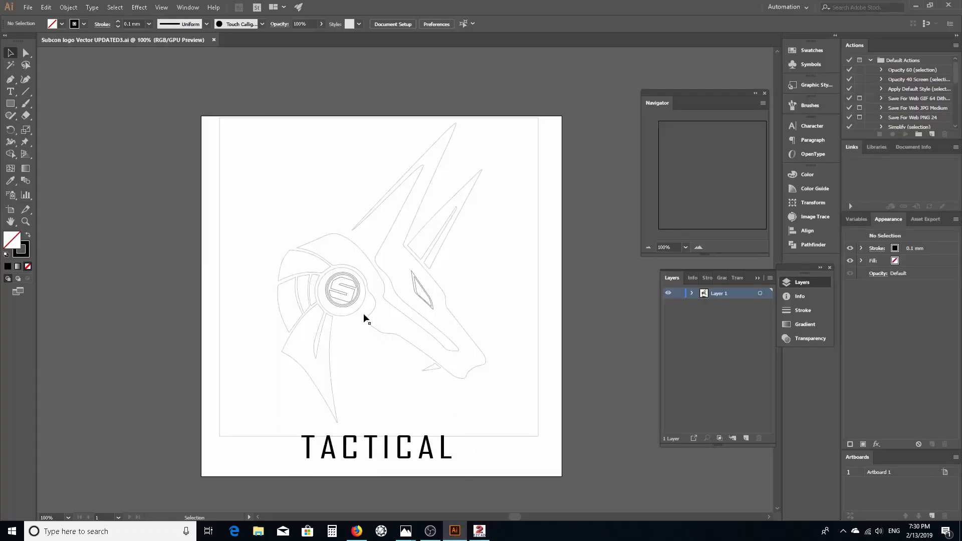
{"action": "scroll", "coordinate": [353, 298], "scroll_direction": "down", "scroll_amount": 2}
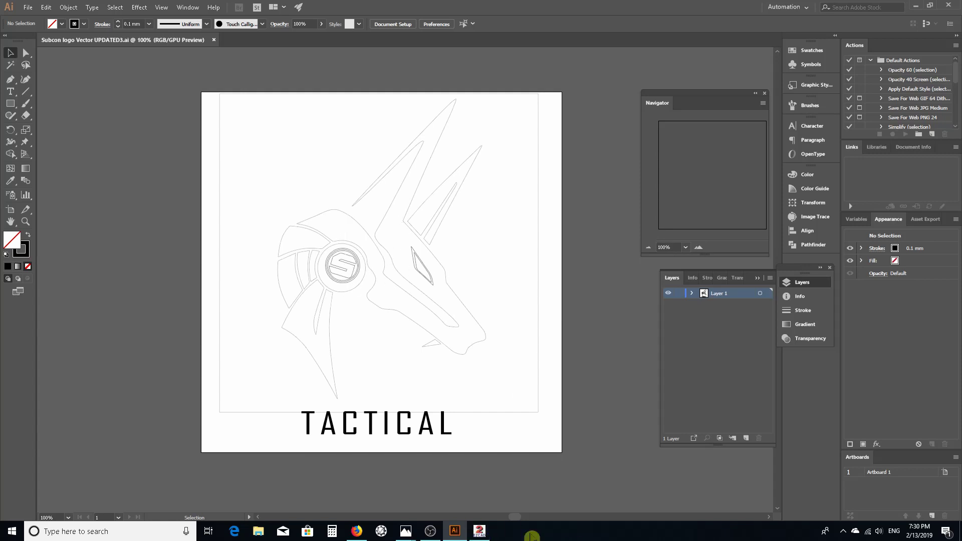
{"action": "left_click", "coordinate": [479, 531]}
{"action": "scroll", "coordinate": [477, 304], "scroll_direction": "up", "scroll_amount": 3}
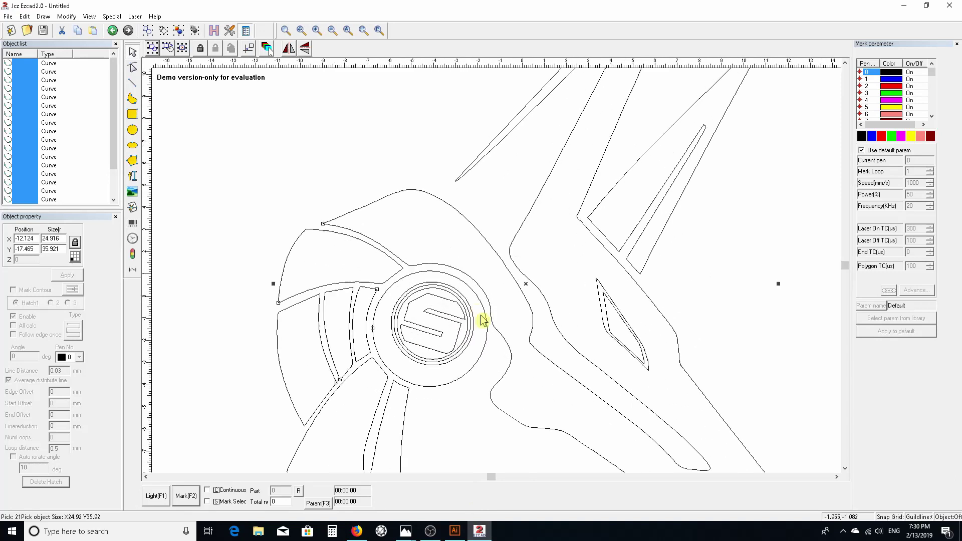
- Deselect all curves and delete the duplicate curve of the ring around the S emblem
{"action": "right_click", "coordinate": [458, 323]}
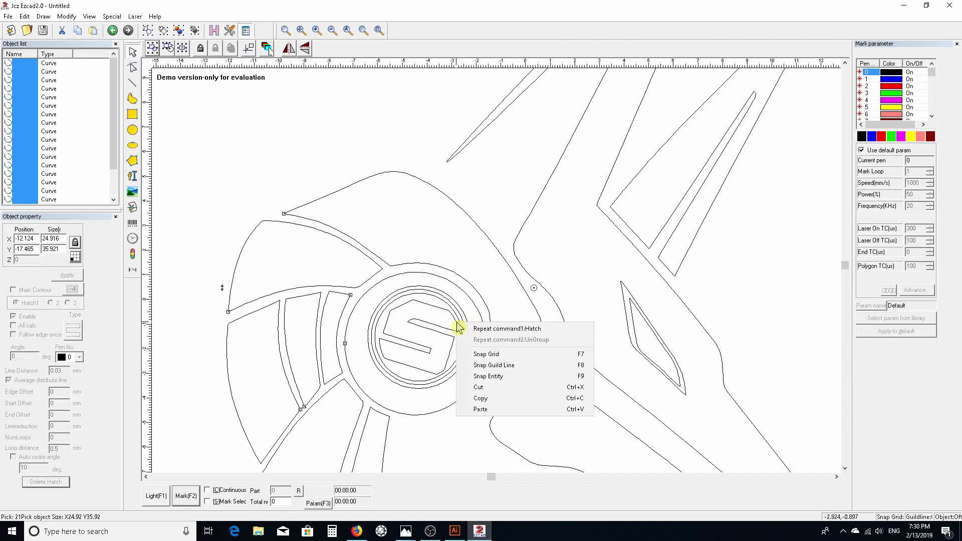
{"action": "left_click", "coordinate": [352, 123]}
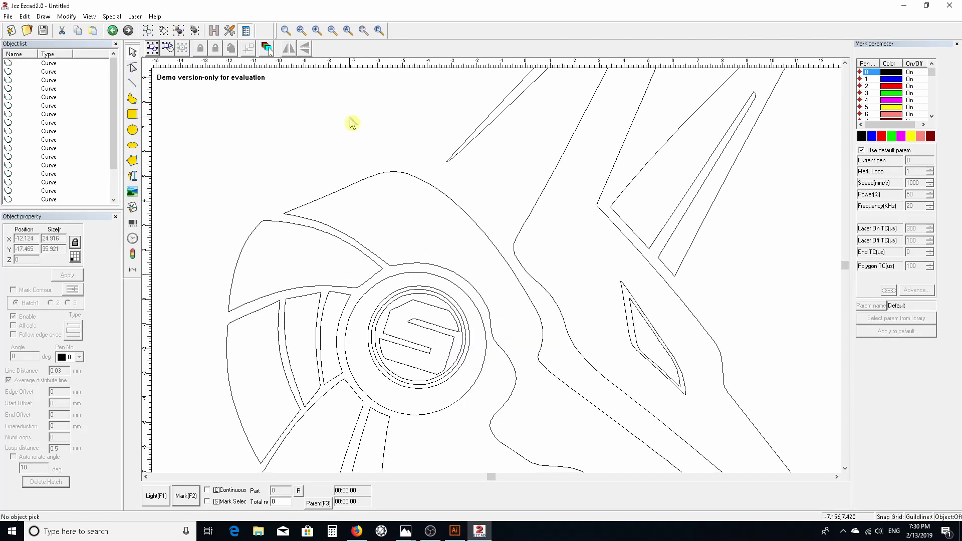
{"action": "left_click", "coordinate": [459, 310]}
{"action": "left_click", "coordinate": [473, 324]}
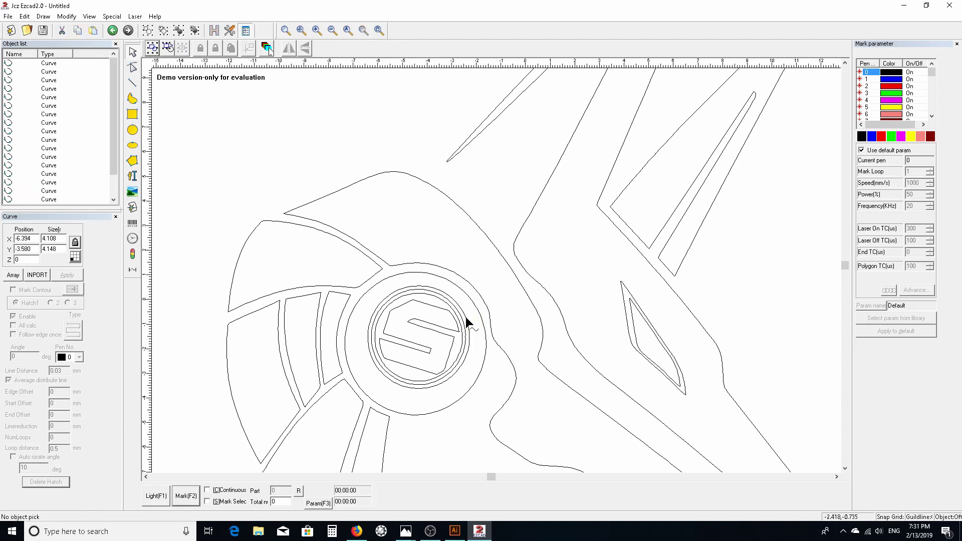
- Delete the duplicate curves stacked on the S emblem, keeping a single S outline, and clear the selection
{"action": "left_click", "coordinate": [450, 307]}
{"action": "left_click", "coordinate": [450, 307]}
{"action": "left_click", "coordinate": [448, 307]}
{"action": "left_click", "coordinate": [449, 306]}
{"action": "left_click", "coordinate": [448, 306]}
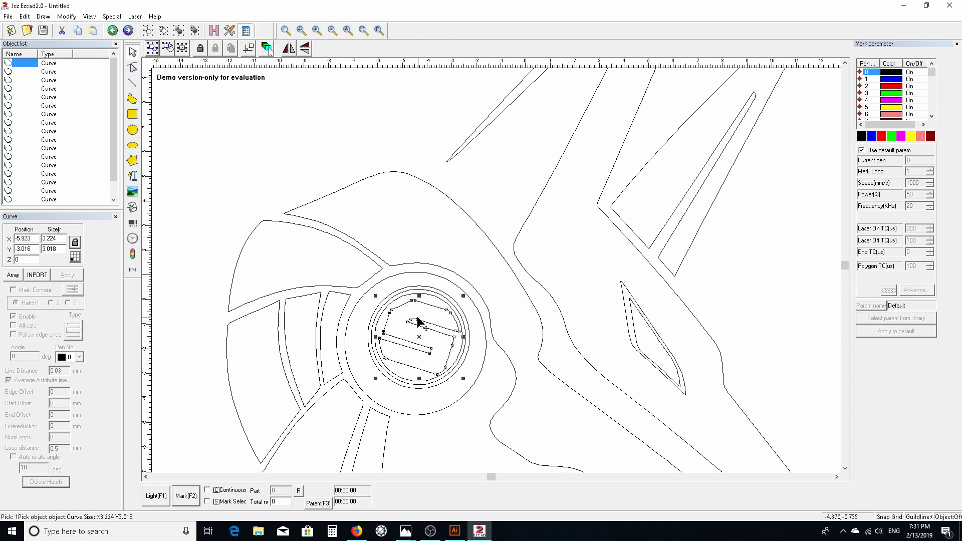
{"action": "left_click", "coordinate": [425, 316]}
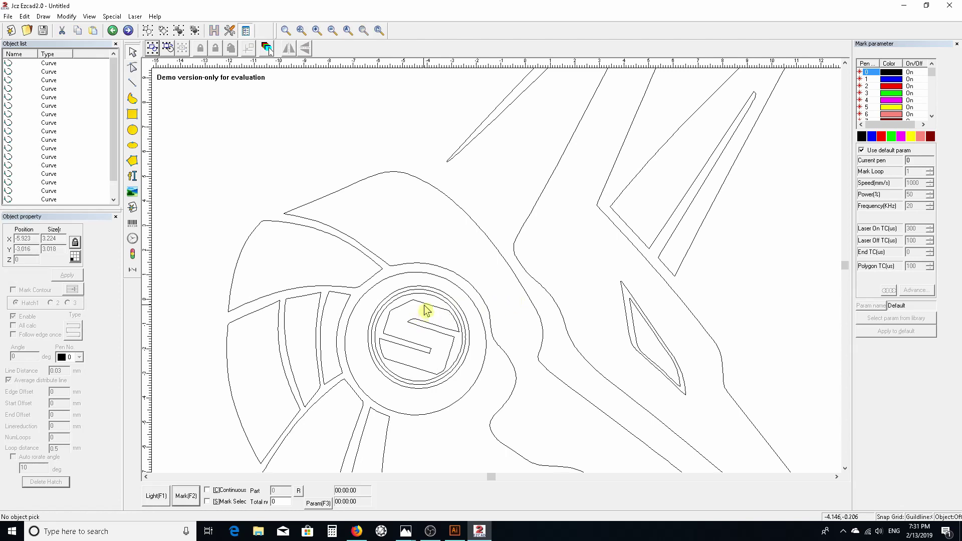
{"action": "left_click", "coordinate": [425, 309]}
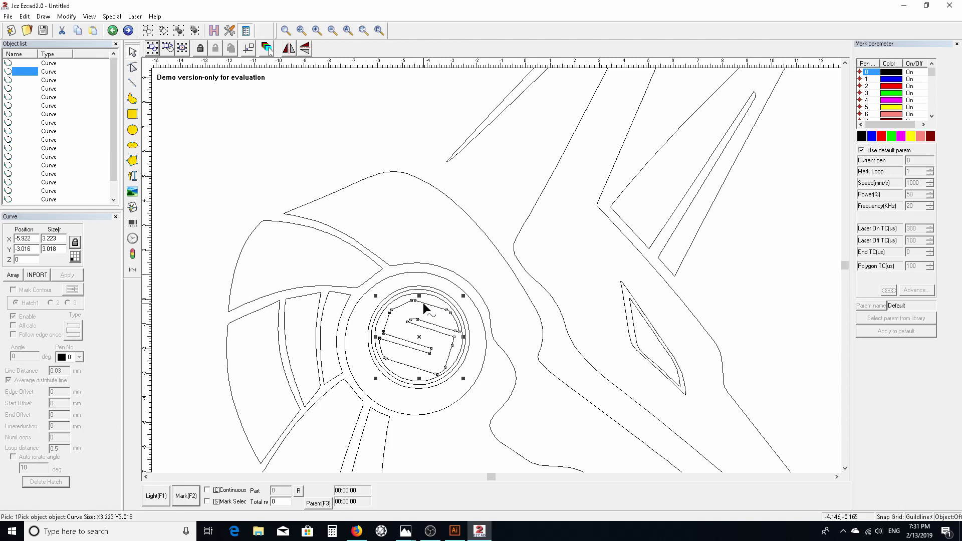
{"action": "left_click", "coordinate": [442, 315]}
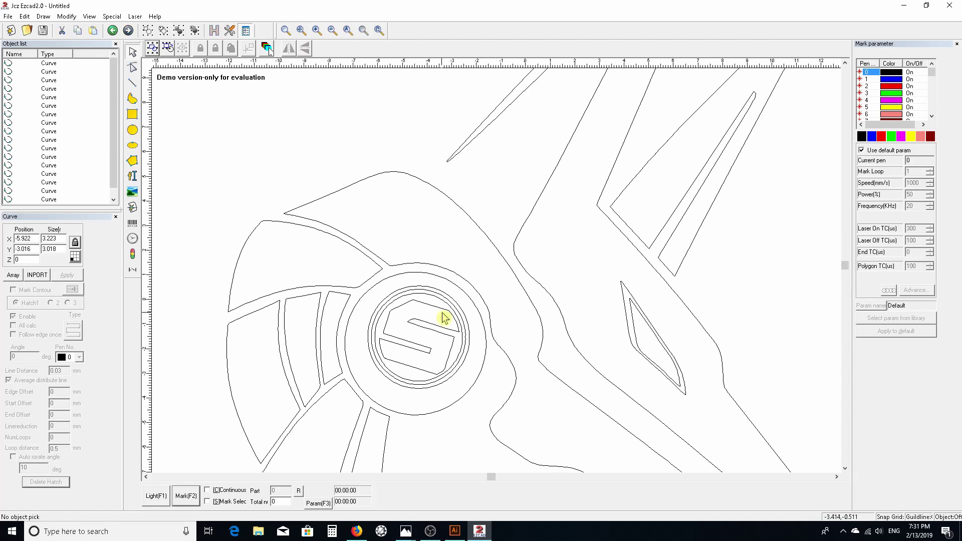
- Delete the duplicate outer and inner curves of the jackal's eye
{"action": "left_click", "coordinate": [629, 340]}
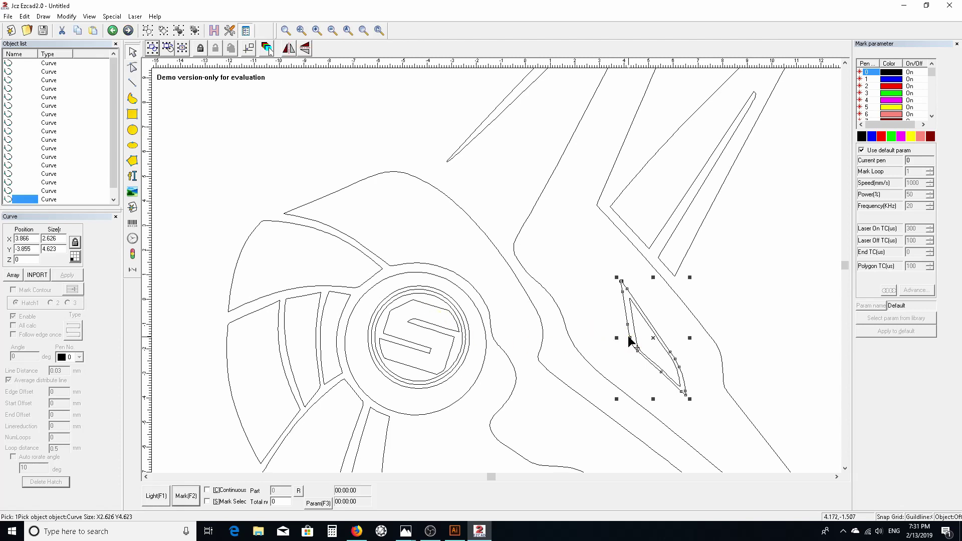
{"action": "left_click", "coordinate": [630, 341]}
{"action": "left_click", "coordinate": [633, 330]}
{"action": "key", "text": "Delete"}
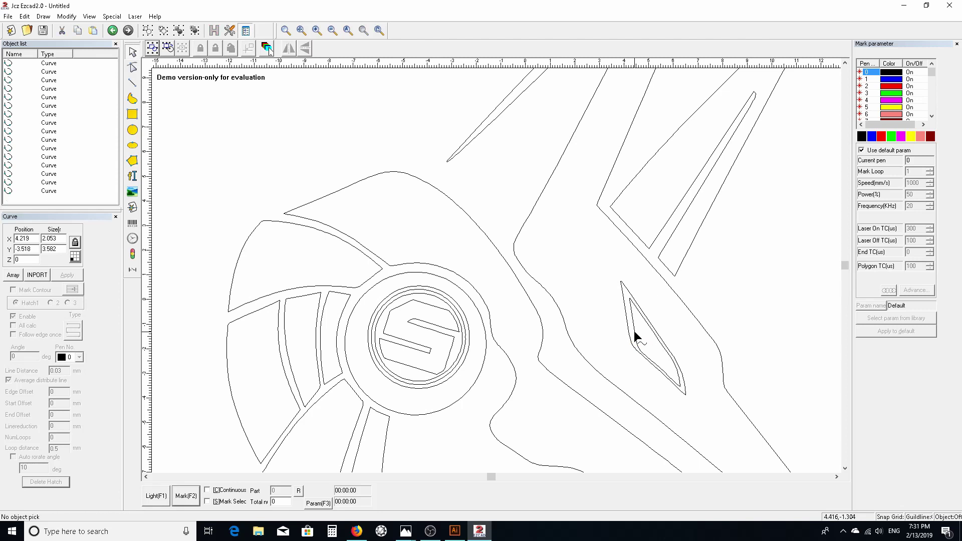
{"action": "left_click", "coordinate": [630, 330]}
{"action": "key", "text": "Delete"}
{"action": "key", "text": "ctrl+z"}
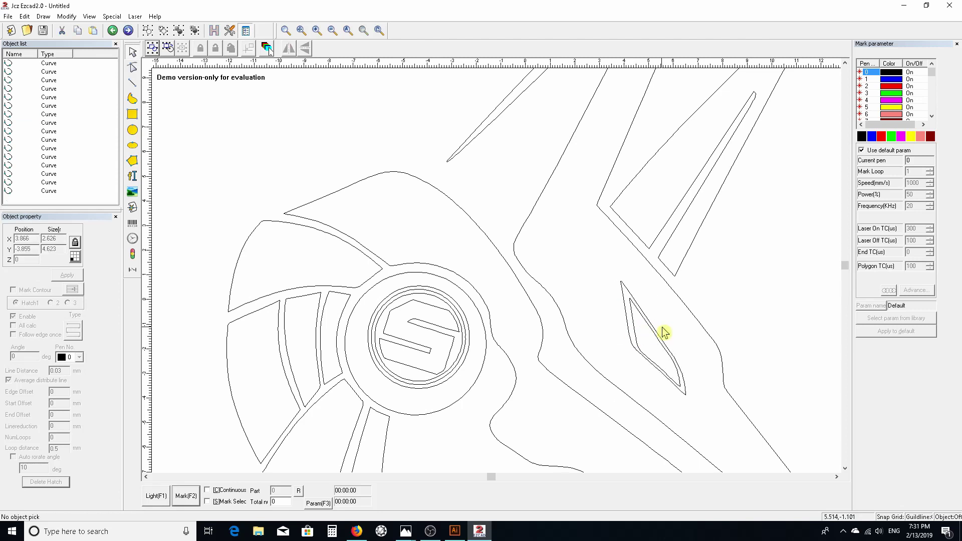
- Select all the remaining jackal head curves and hatch them with Hatch1 at 0 degrees and 0.03 mm line distance, without marking the contour
{"action": "scroll", "coordinate": [684, 306], "scroll_direction": "down", "scroll_amount": 2}
{"action": "scroll", "coordinate": [687, 304], "scroll_direction": "down", "scroll_amount": 2}
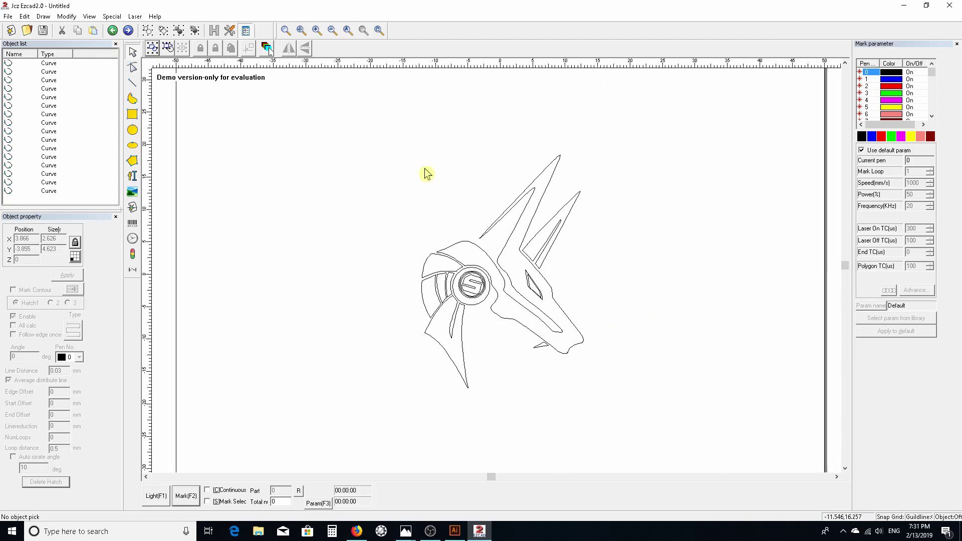
{"action": "mouse_move", "coordinate": [388, 130]}
{"action": "left_mouse_down"}
{"action": "mouse_move", "coordinate": [524, 243]}
{"action": "mouse_move", "coordinate": [656, 446]}
{"action": "left_mouse_up"}
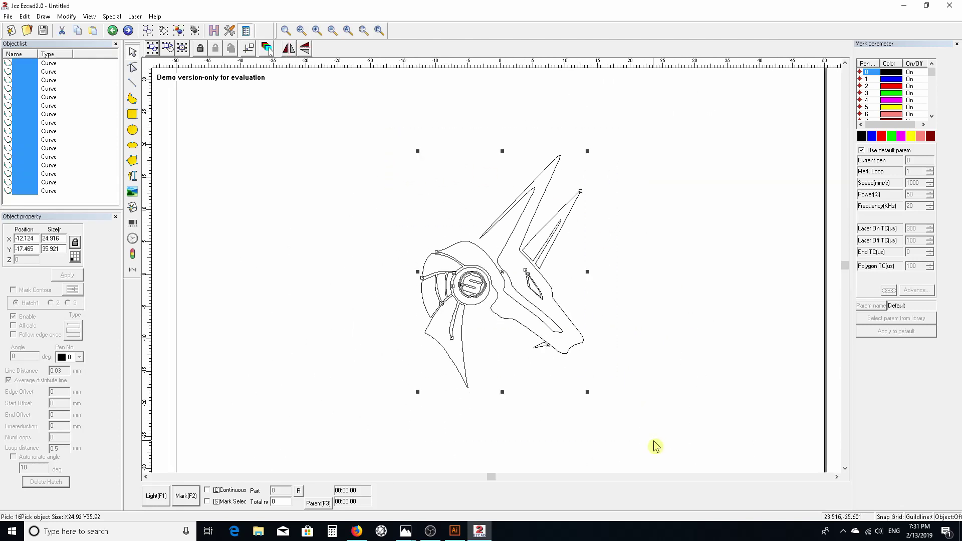
{"action": "left_click", "coordinate": [218, 31]}
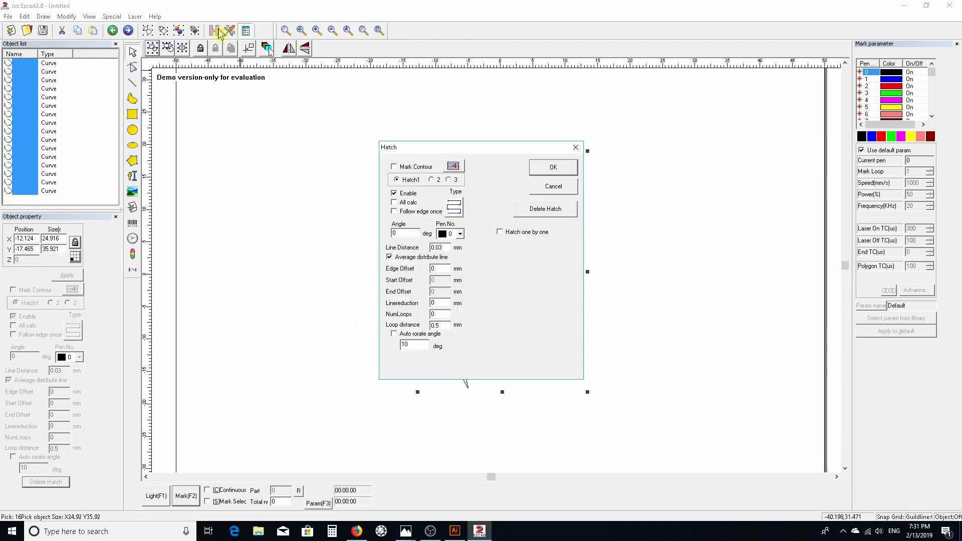
{"action": "left_click", "coordinate": [555, 172]}
- Examine how the hatch fills the S emblem, its surrounding ring and the eye, and check the whole jackal head
{"action": "scroll", "coordinate": [580, 270], "scroll_direction": "down", "scroll_amount": 1}
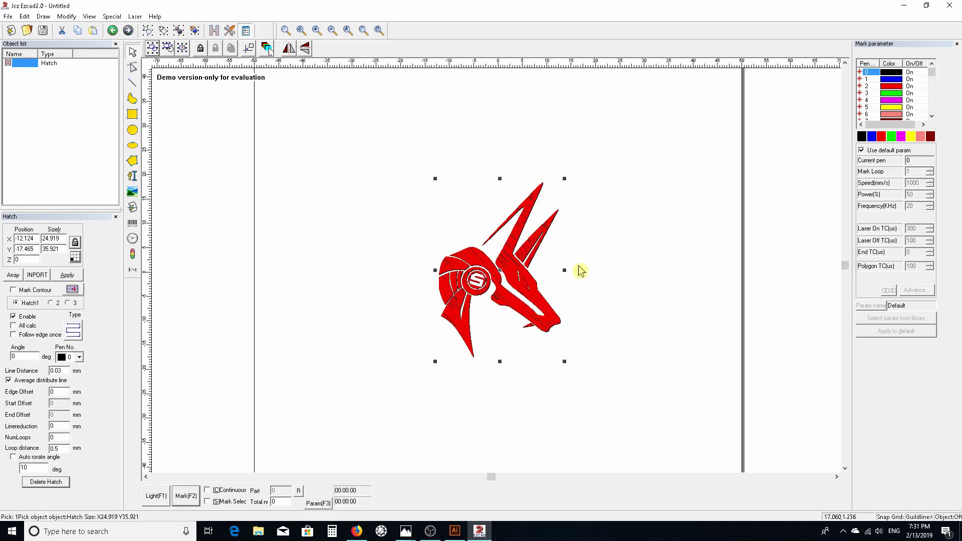
{"action": "scroll", "coordinate": [580, 273], "scroll_direction": "up", "scroll_amount": 3}
{"action": "scroll", "coordinate": [624, 302], "scroll_direction": "up", "scroll_amount": 1}
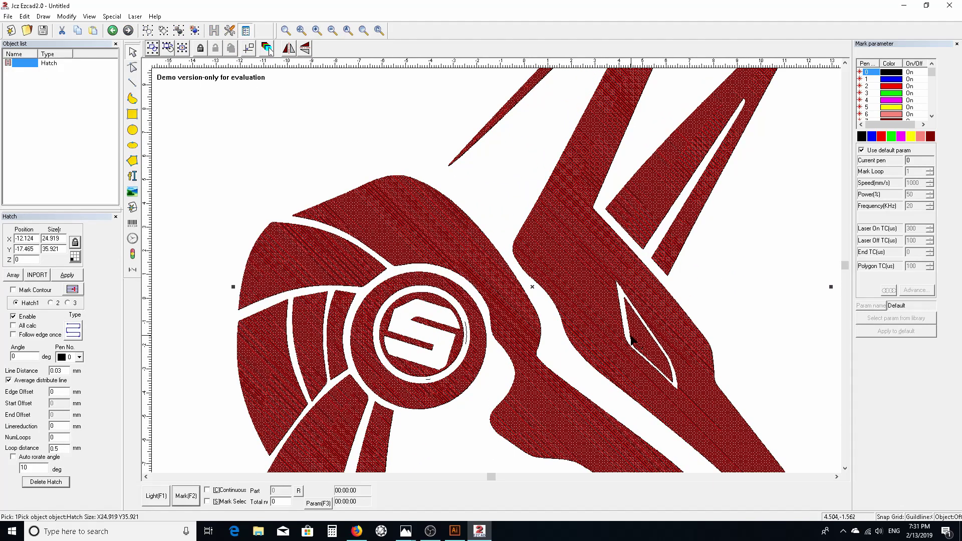
{"action": "scroll", "coordinate": [541, 310], "scroll_direction": "up", "scroll_amount": 1}
{"action": "scroll", "coordinate": [542, 310], "scroll_direction": "up", "scroll_amount": 3}
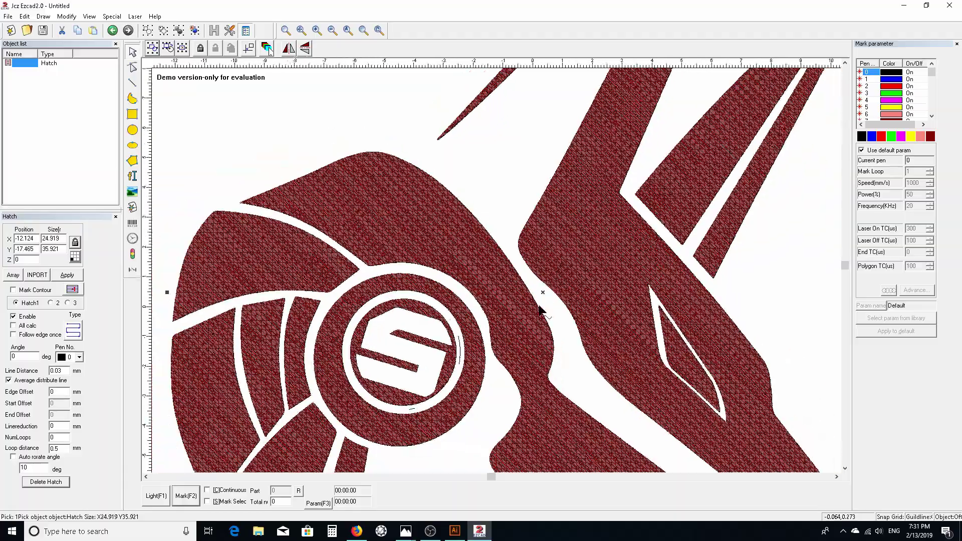
{"action": "scroll", "coordinate": [511, 287], "scroll_direction": "down", "scroll_amount": 2}
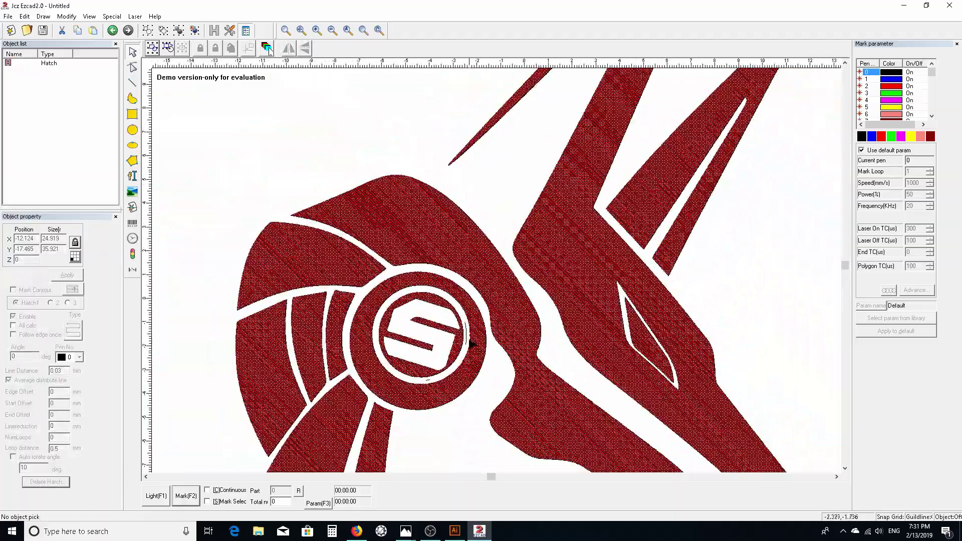
{"action": "scroll", "coordinate": [466, 341], "scroll_direction": "down", "scroll_amount": 2}
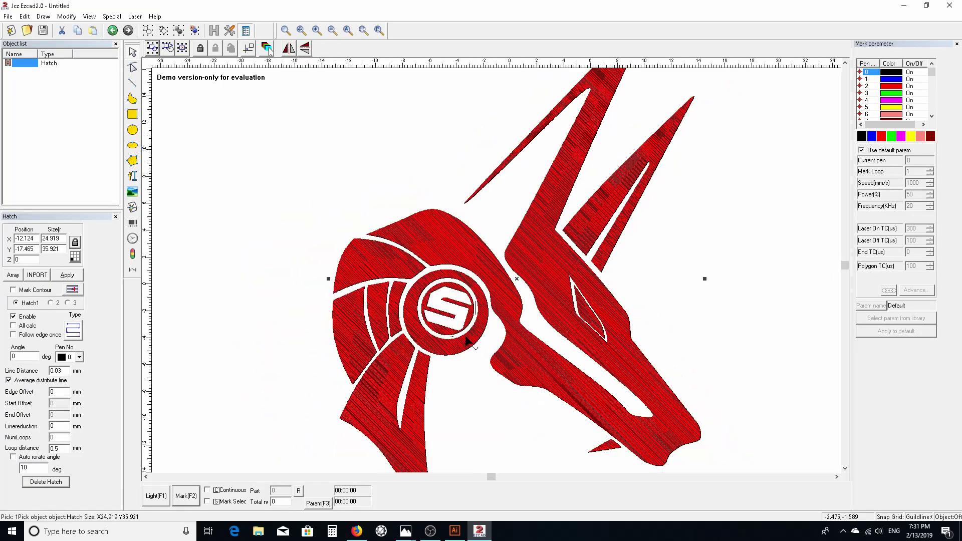
{"action": "left_click", "coordinate": [645, 275]}
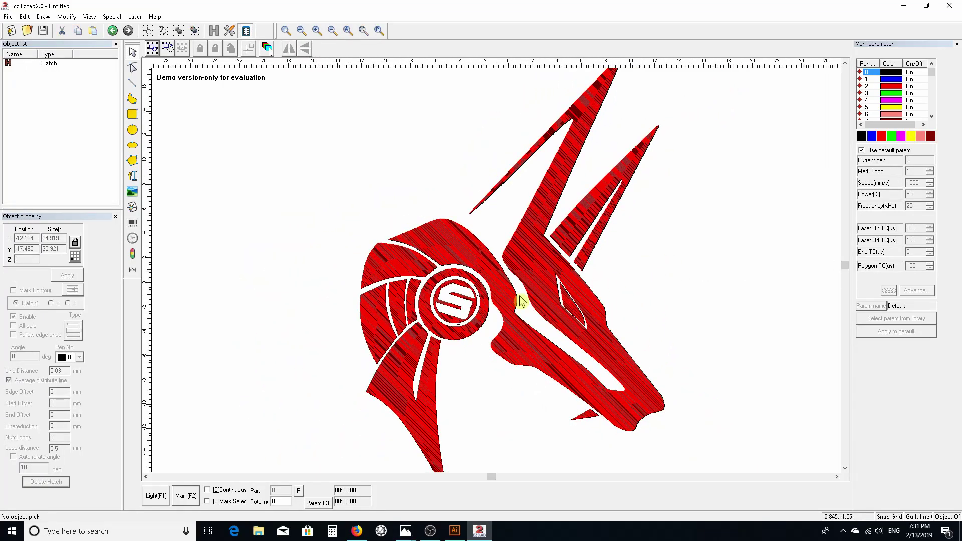
{"action": "scroll", "coordinate": [451, 326], "scroll_direction": "up", "scroll_amount": 4}
{"action": "scroll", "coordinate": [435, 378], "scroll_direction": "down", "scroll_amount": 2}
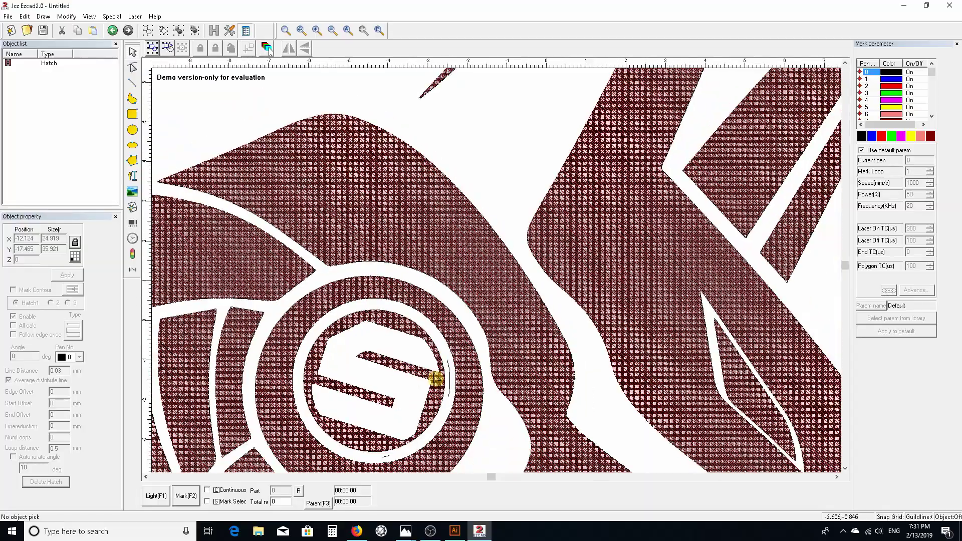
{"action": "scroll", "coordinate": [435, 379], "scroll_direction": "down", "scroll_amount": 5}
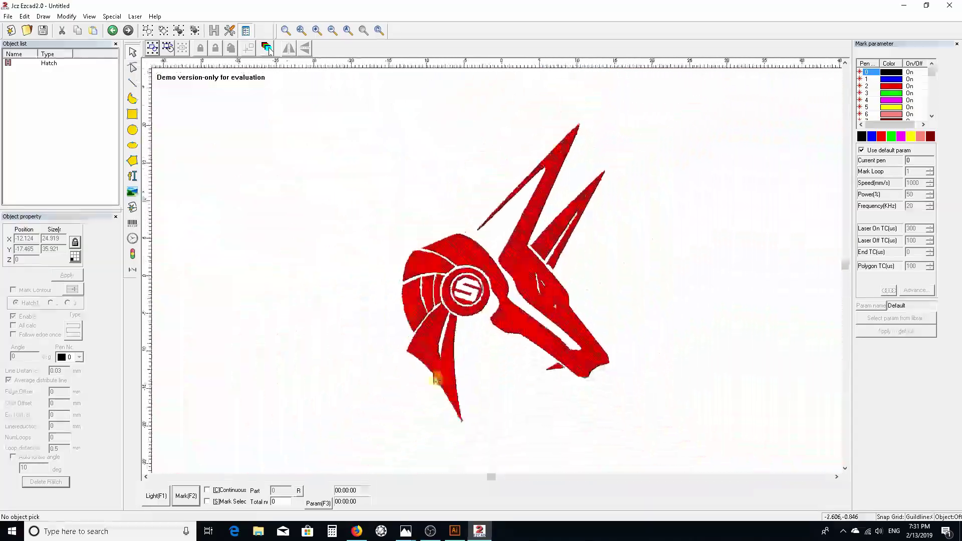
{"action": "scroll", "coordinate": [551, 250], "scroll_direction": "up", "scroll_amount": 2}
{"action": "scroll", "coordinate": [548, 255], "scroll_direction": "up", "scroll_amount": 1}
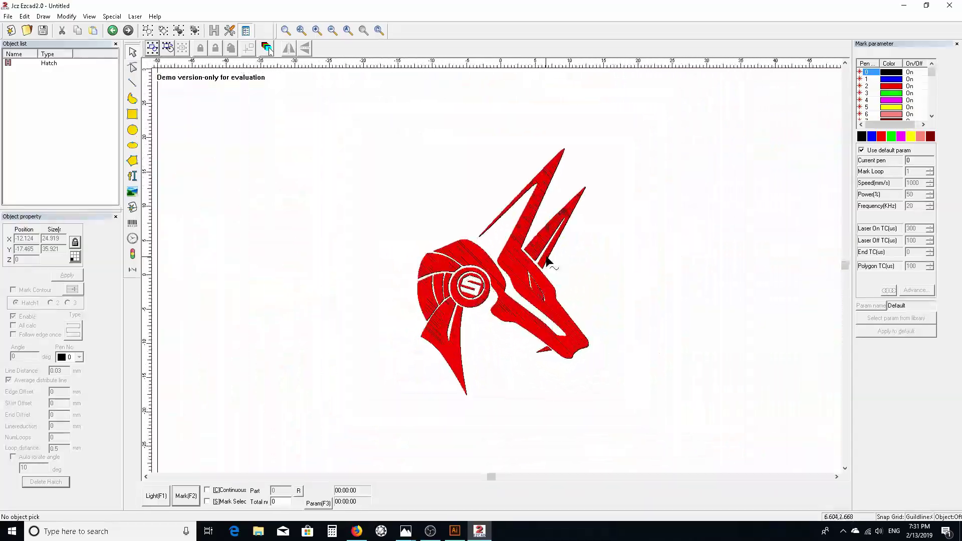
{"action": "scroll", "coordinate": [496, 274], "scroll_direction": "down", "scroll_amount": 1}
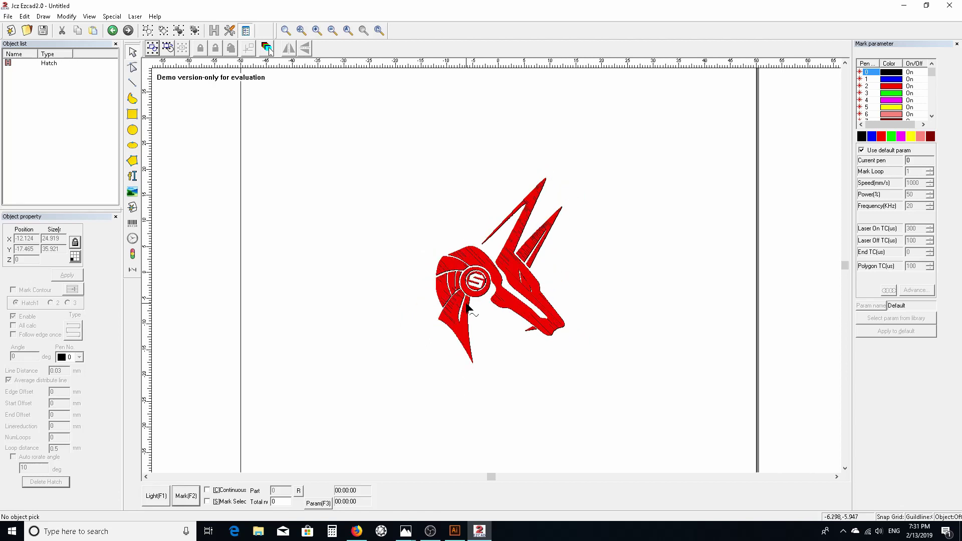
{"action": "left_click", "coordinate": [437, 314]}
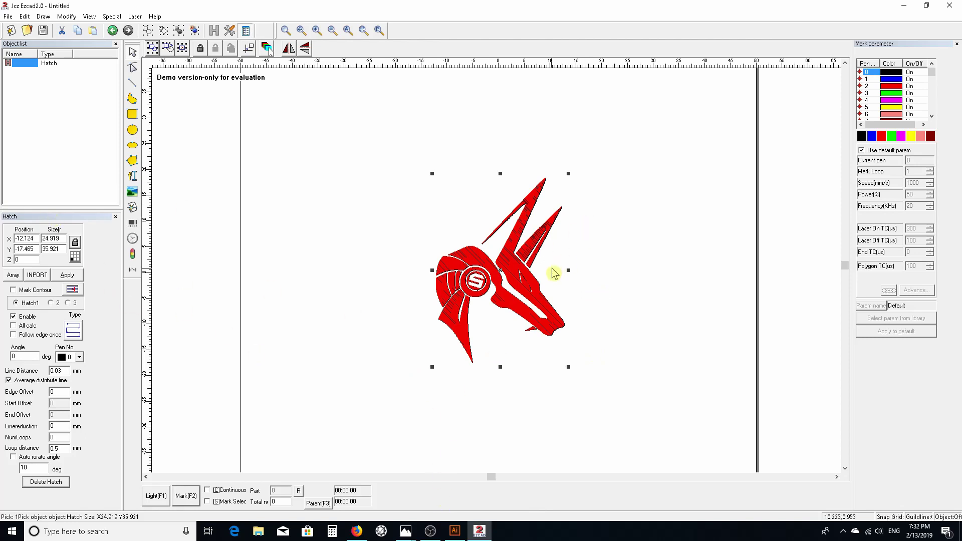
{"action": "left_click", "coordinate": [614, 250]}
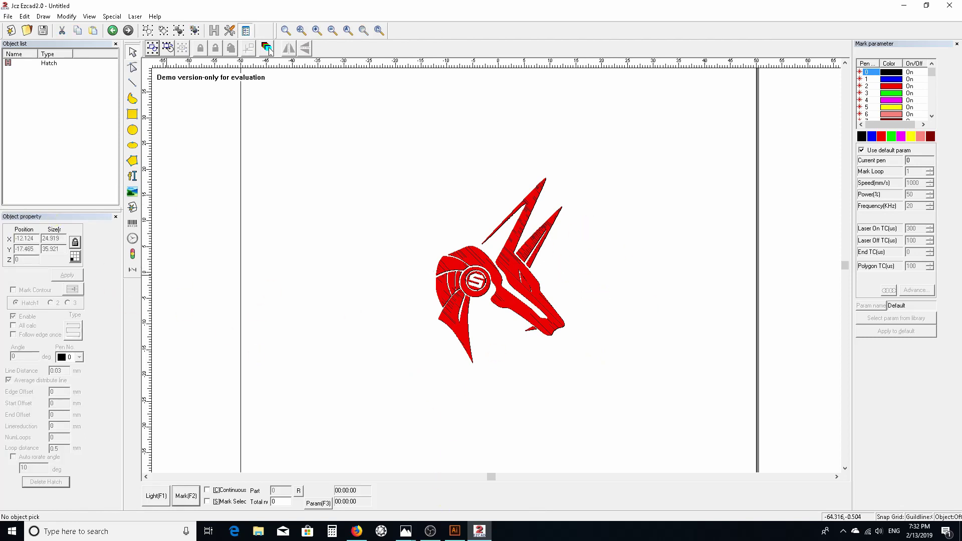
- Switch to Photos and browse the close-ups of the engraved jackal head, including 20190213_073648.jpg and 20190213_073628.jpg
{"action": "left_click", "coordinate": [406, 530]}
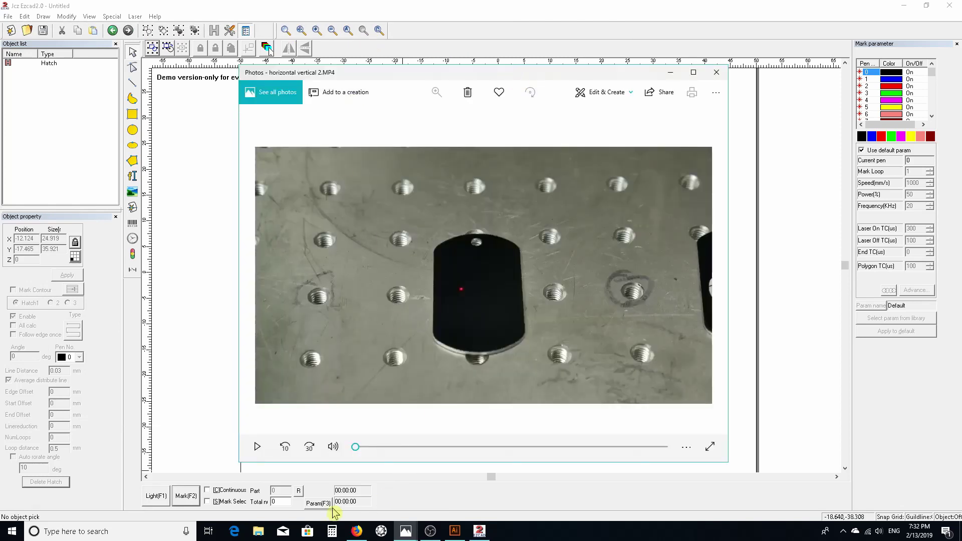
{"action": "left_click", "coordinate": [406, 530]}
{"action": "left_click", "coordinate": [414, 503]}
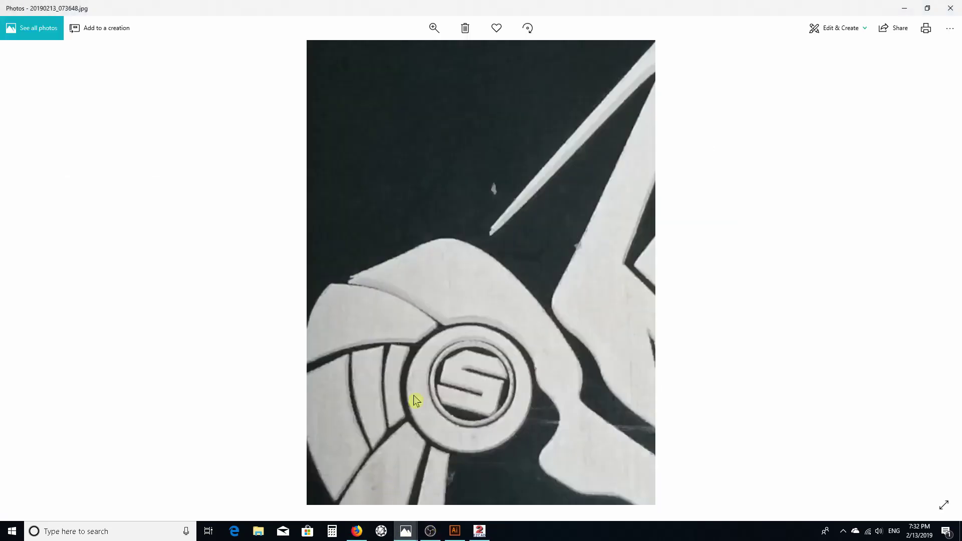
{"action": "key", "text": "Left"}
{"action": "key", "text": "Right"}
{"action": "key", "text": "Left"}
{"action": "key", "text": "Left"}
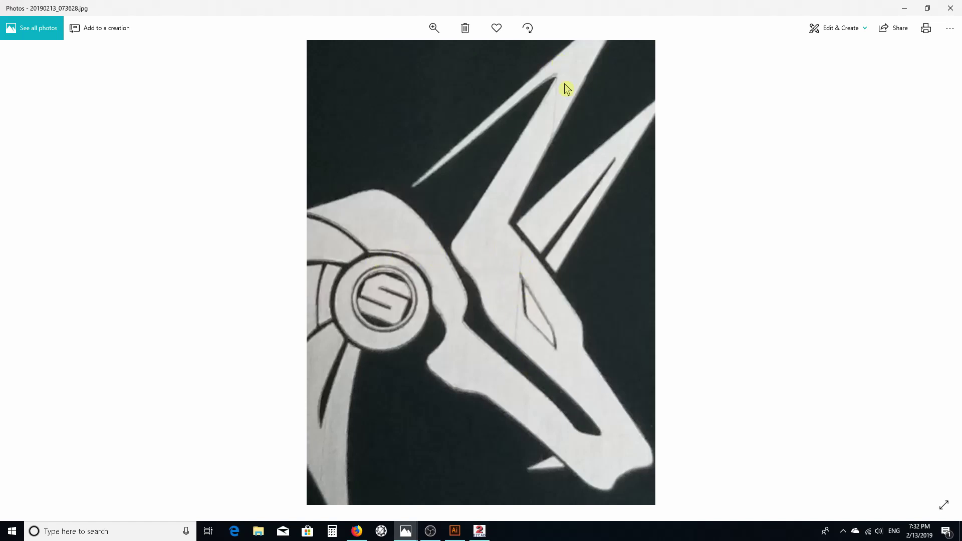
- Minimize the engraving photos and play part of the laser marking video horizontal vertical 2.MP4
{"action": "left_click", "coordinate": [906, 8]}
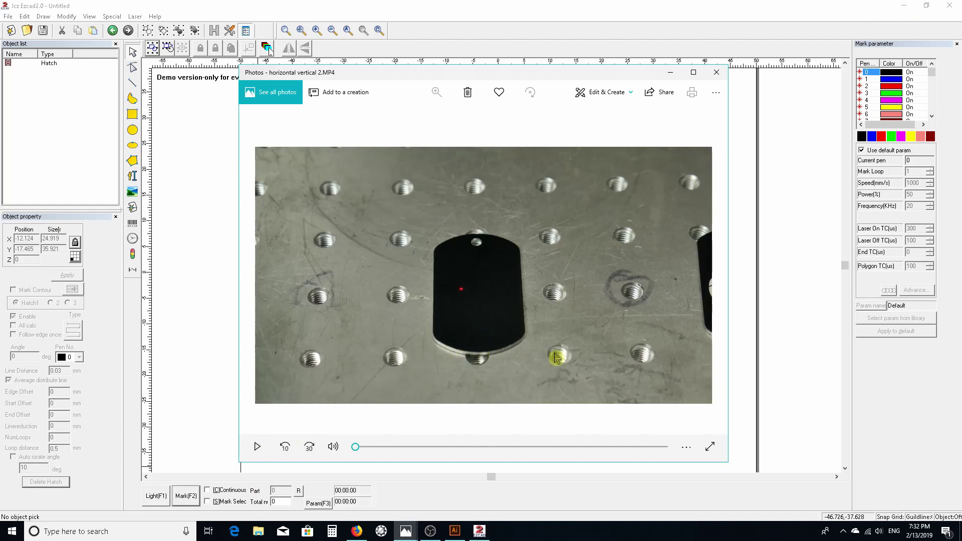
{"action": "left_click", "coordinate": [258, 451]}
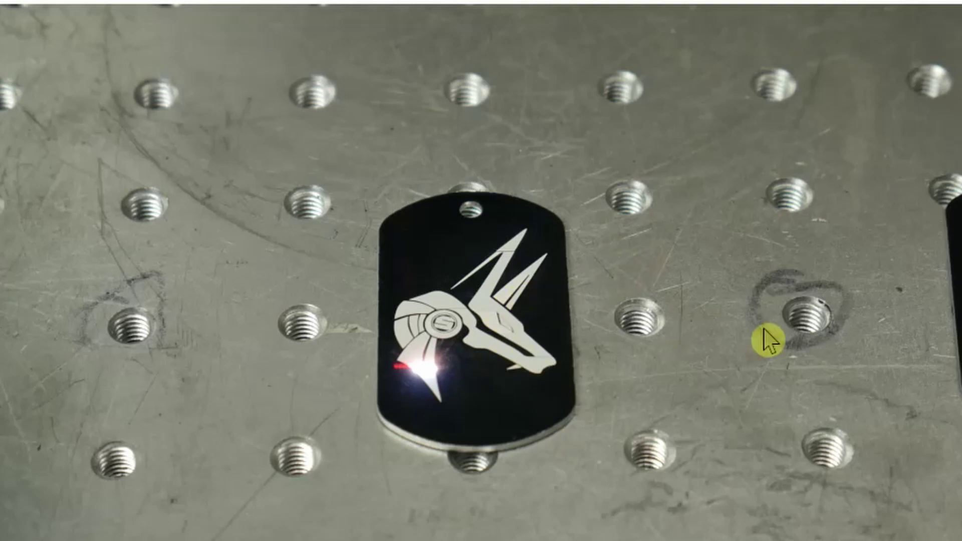
{"action": "key", "text": "Escape"}
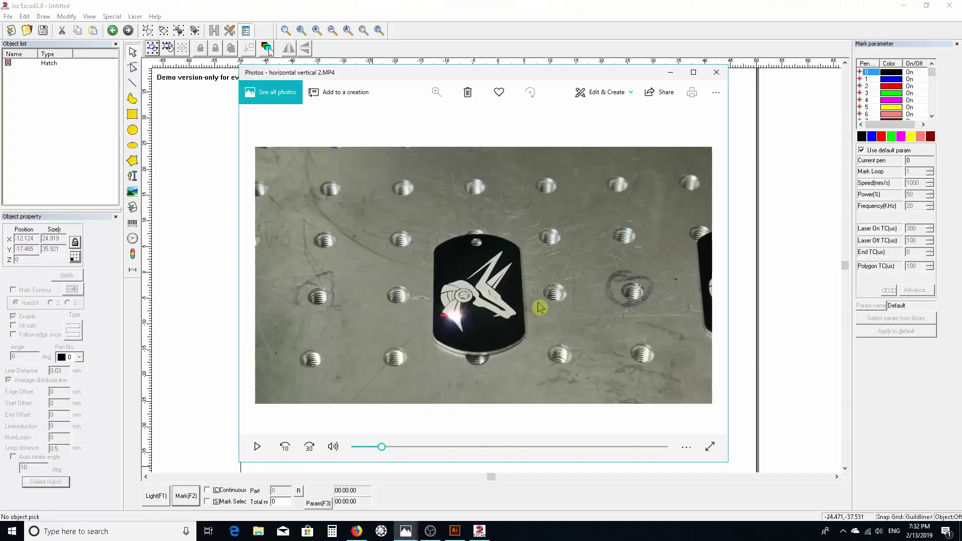
- Close the marking video, select the hatched jackal head and cycle through the hatch types available for Hatch1
{"action": "left_click", "coordinate": [718, 77]}
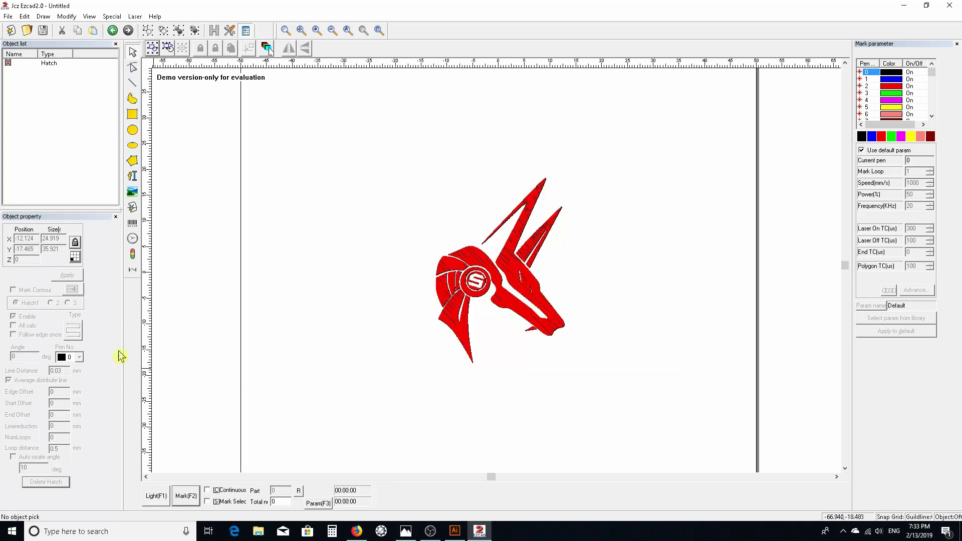
{"action": "left_click", "coordinate": [455, 341]}
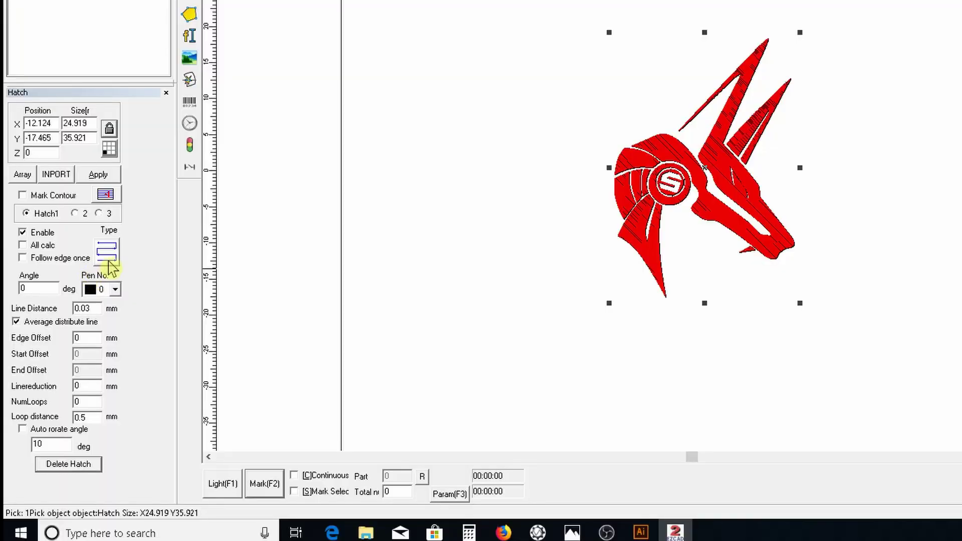
{"action": "left_click", "coordinate": [107, 252]}
{"action": "left_click", "coordinate": [107, 252]}
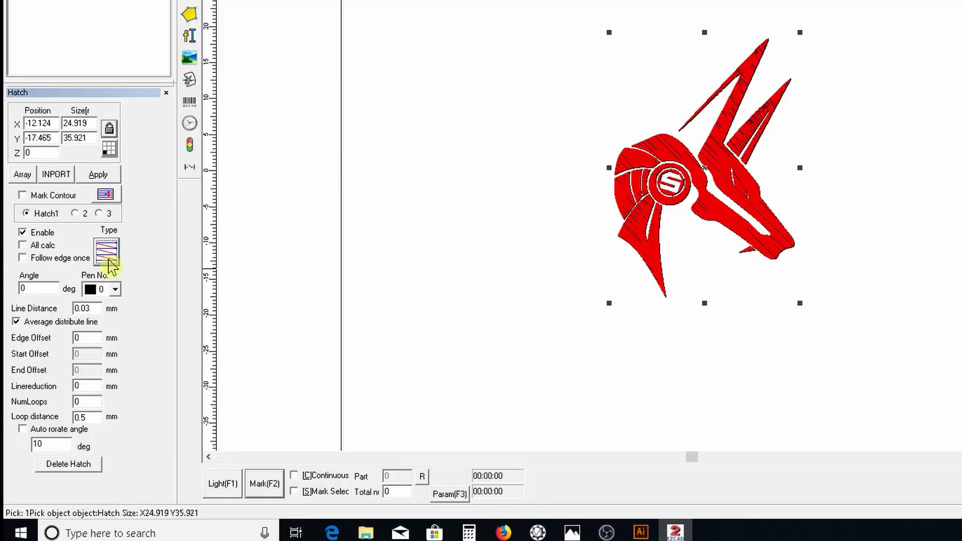
{"action": "left_click", "coordinate": [107, 252]}
{"action": "left_click", "coordinate": [108, 258]}
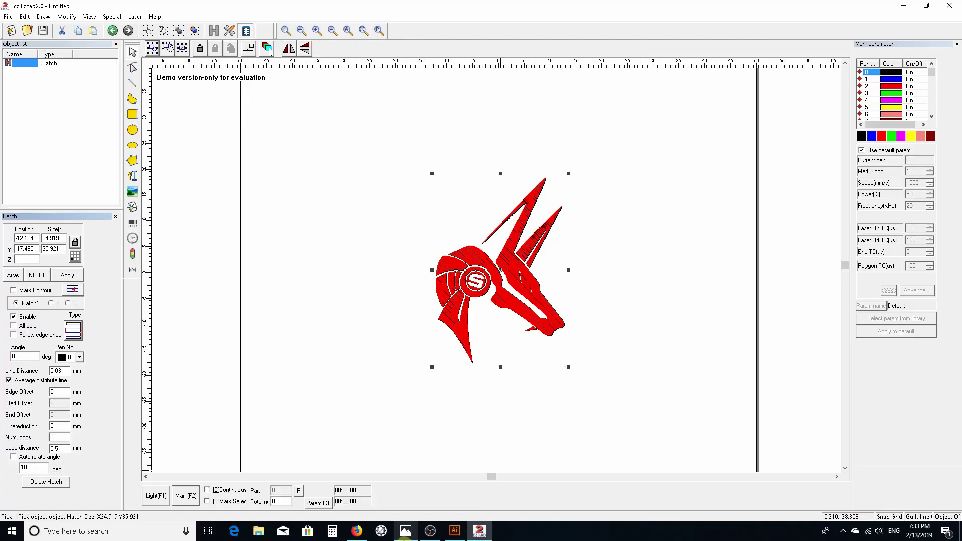
- Switch to Photos to compare the engraving close-ups 20190213_073628.jpg and 20190213_073646.jpg, and minimize the viewer
{"action": "left_click", "coordinate": [405, 531]}
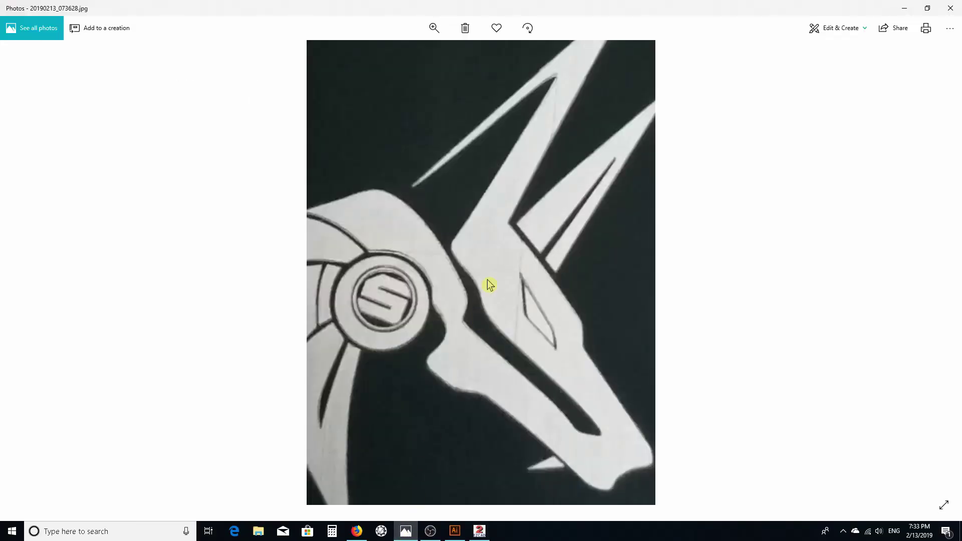
{"action": "scroll", "coordinate": [487, 280], "scroll_direction": "down", "scroll_amount": 1}
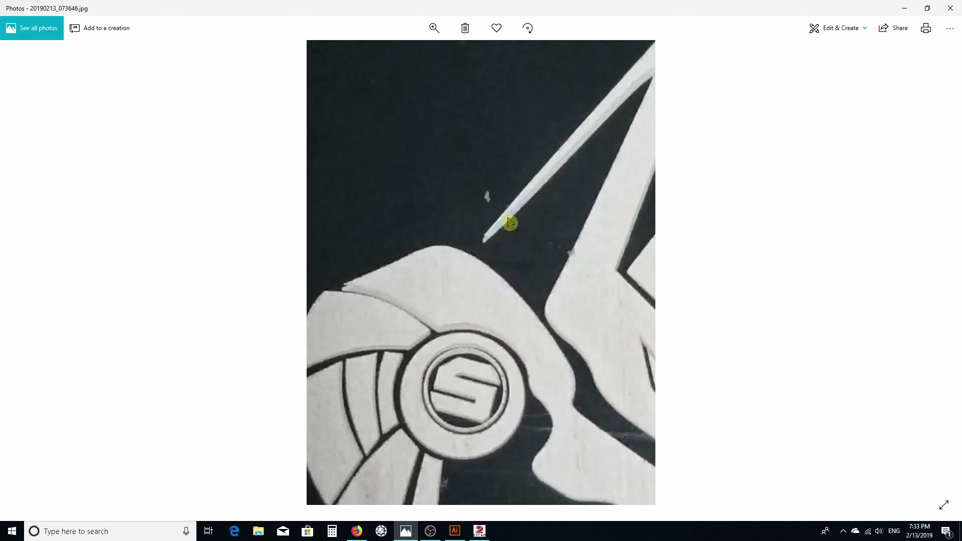
{"action": "left_click", "coordinate": [906, 8]}
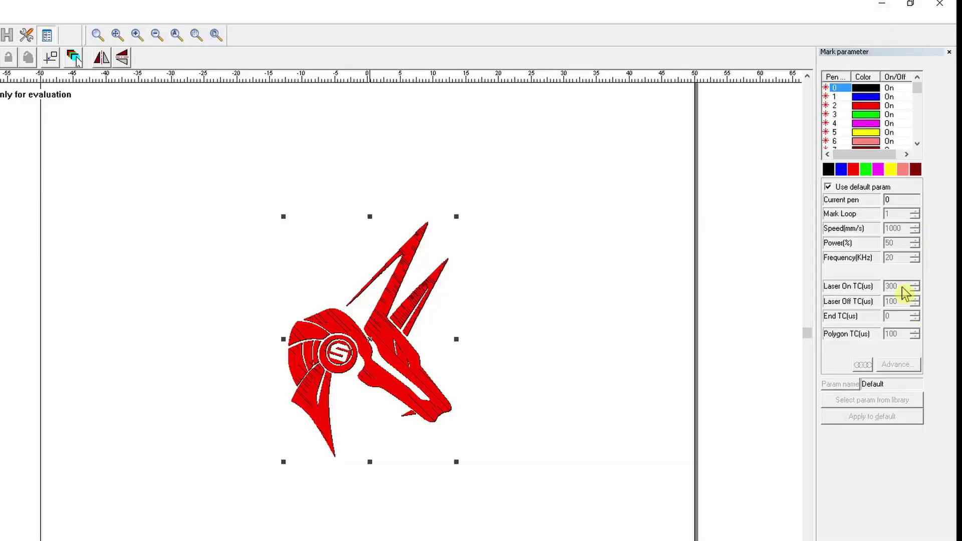
- Disable default parameters for pen 0 and set Laser On TC to -50, Laser Off TC to 150, End TC to 300 and Polygon TC to 300
{"action": "left_click", "coordinate": [832, 188]}
{"action": "left_click", "coordinate": [777, 216]}
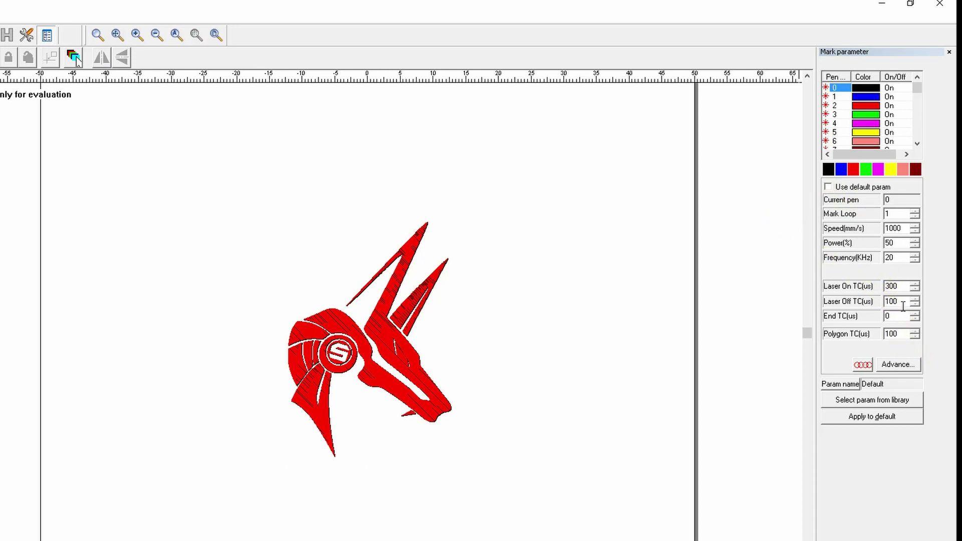
{"action": "double_click", "coordinate": [904, 289]}
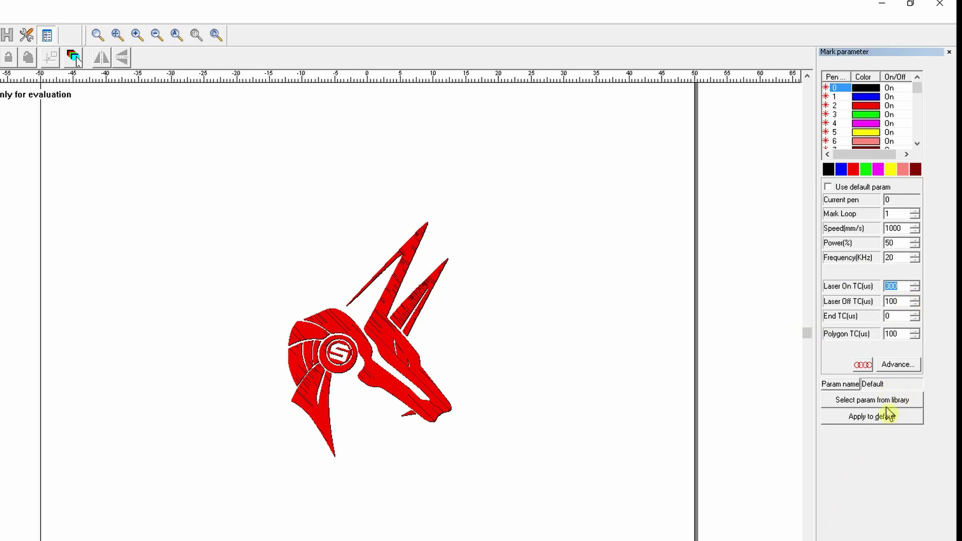
{"action": "type", "text": "-50"}
{"action": "left_click", "coordinate": [898, 303]}
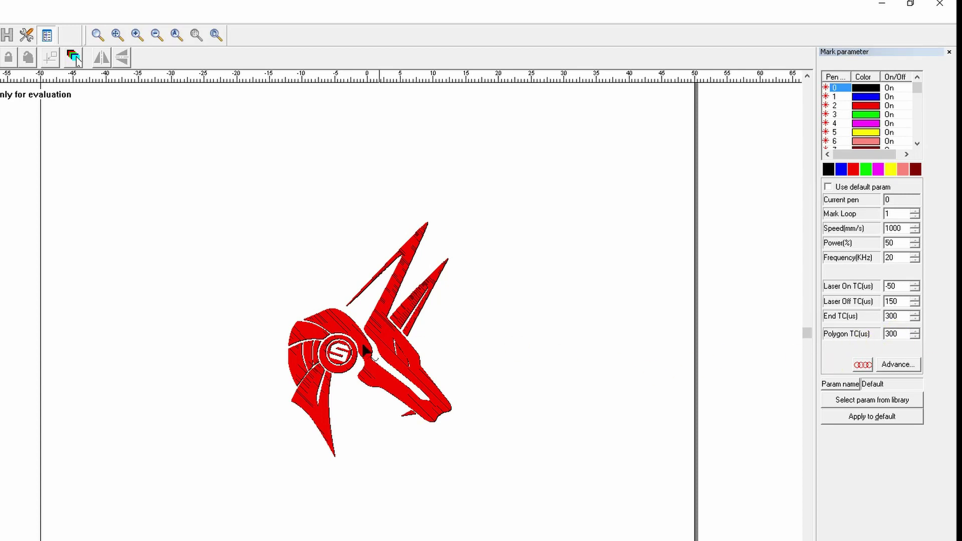
{"action": "double_click", "coordinate": [908, 289]}
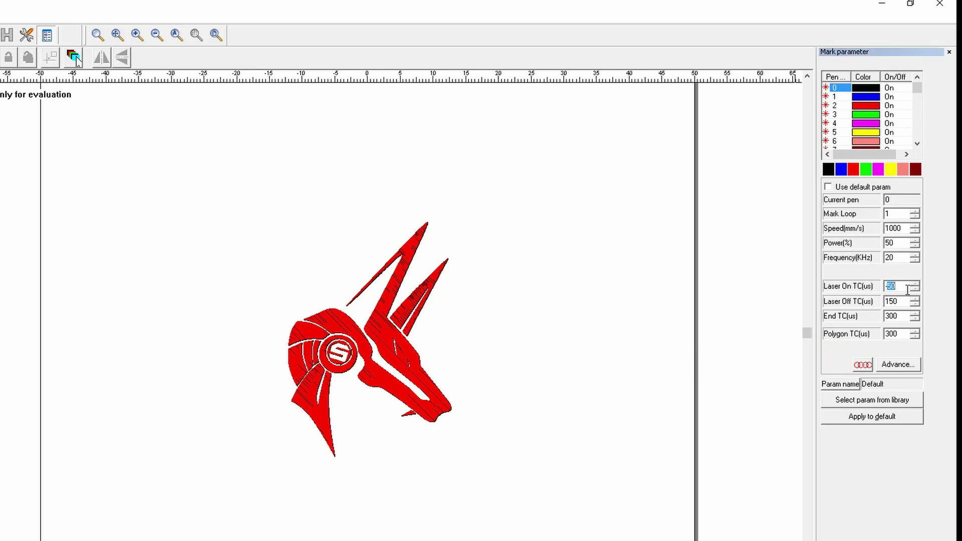